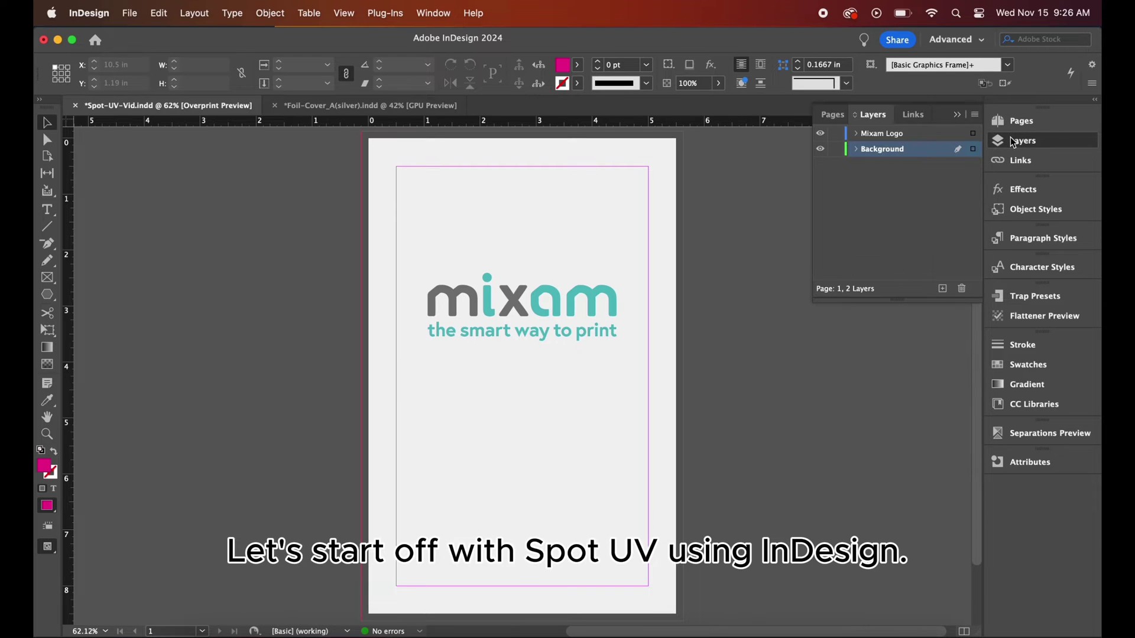
Lock the Background layer, make Mixam Logo the active layer, and check separations and overprint options.
click(659, 215)
click(835, 149)
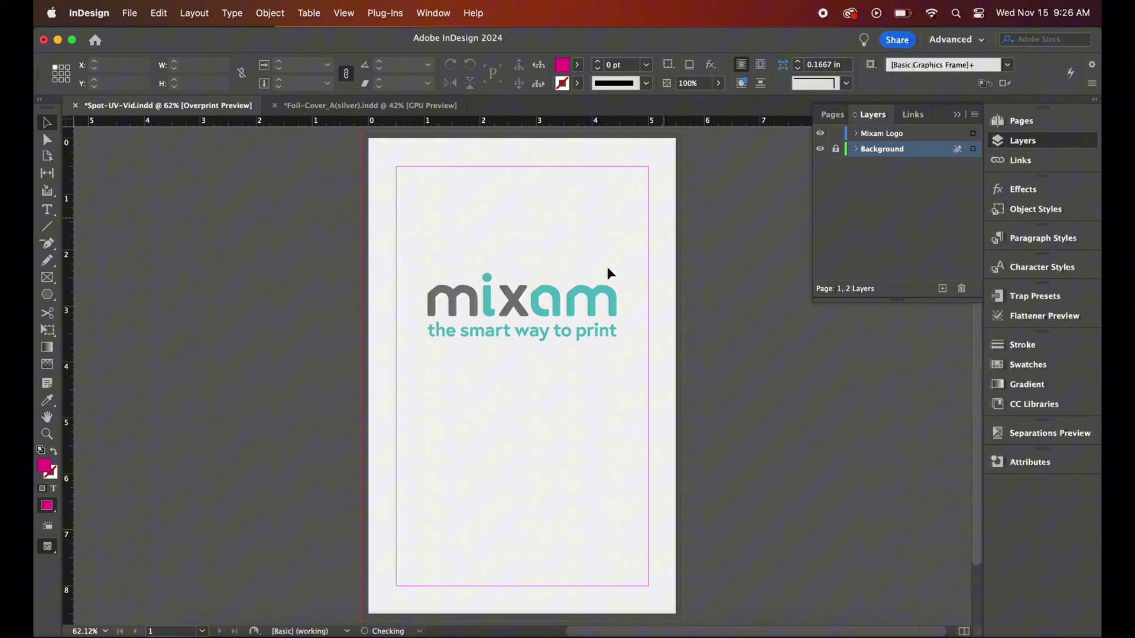
click(882, 134)
click(1014, 141)
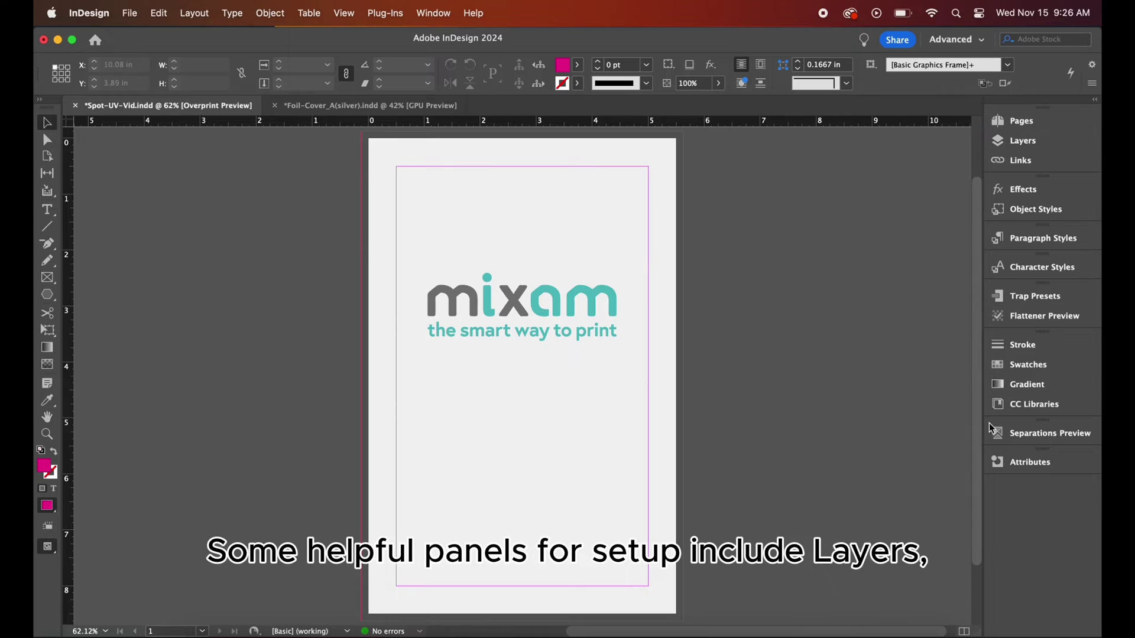
click(1006, 439)
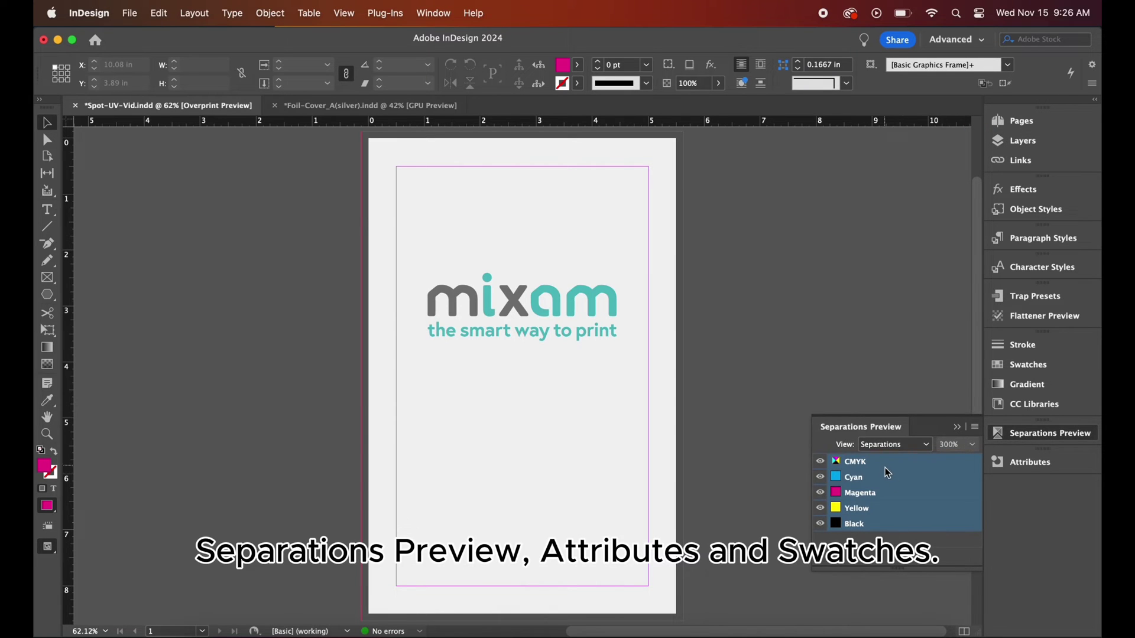
click(1028, 464)
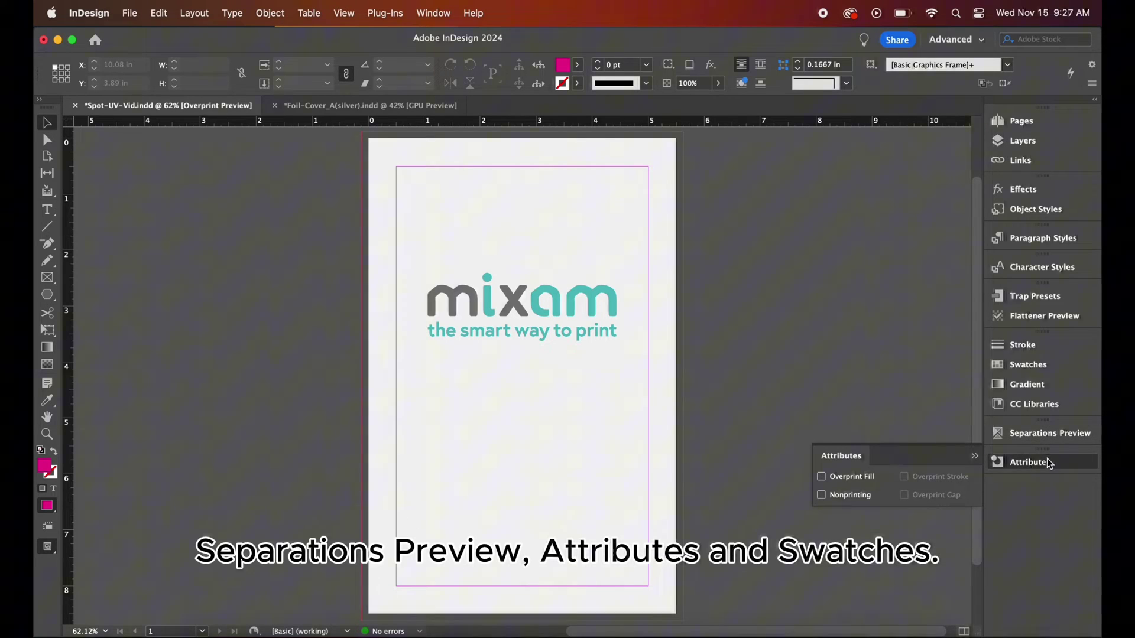
click(1041, 465)
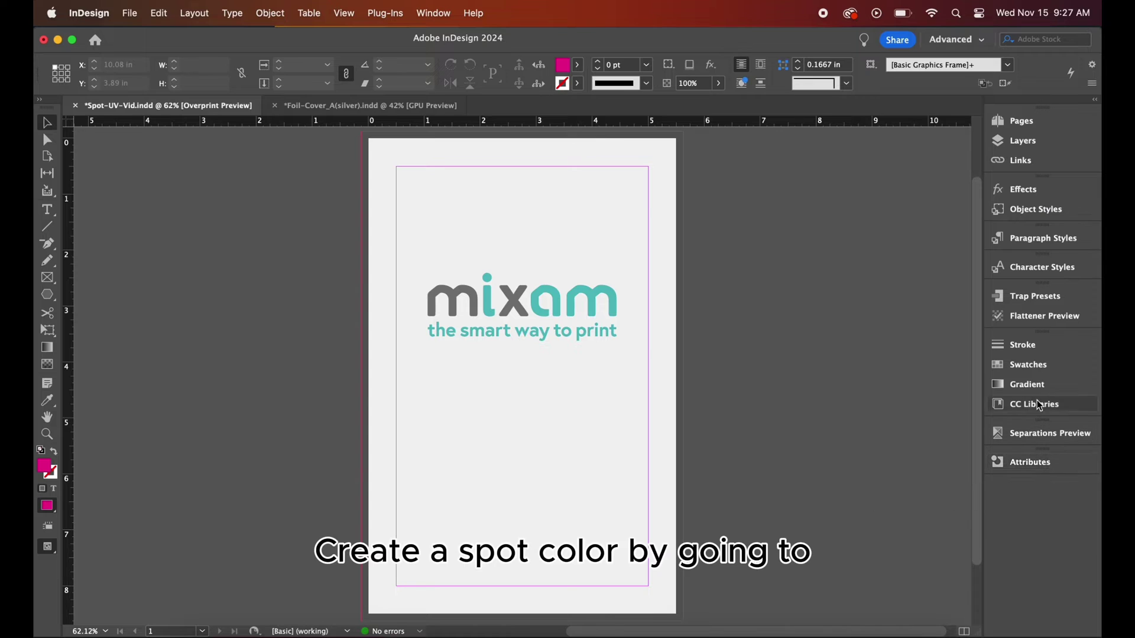
Create a new spot colour swatch named Spot UV.
click(1040, 367)
click(977, 341)
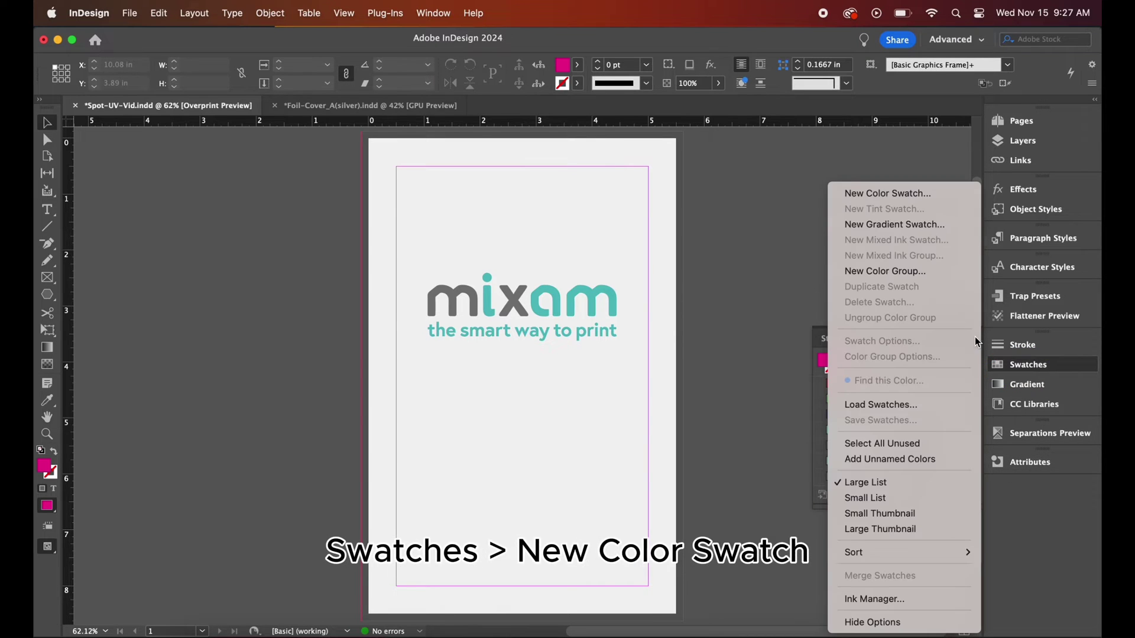
click(920, 194)
click(501, 266)
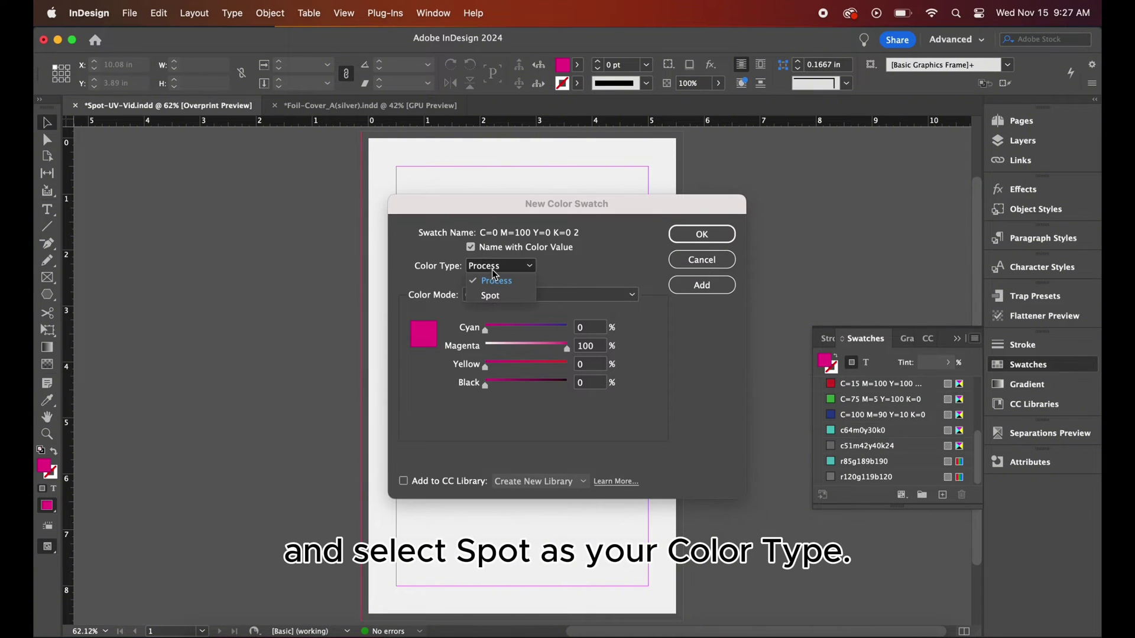
click(495, 292)
text(S)
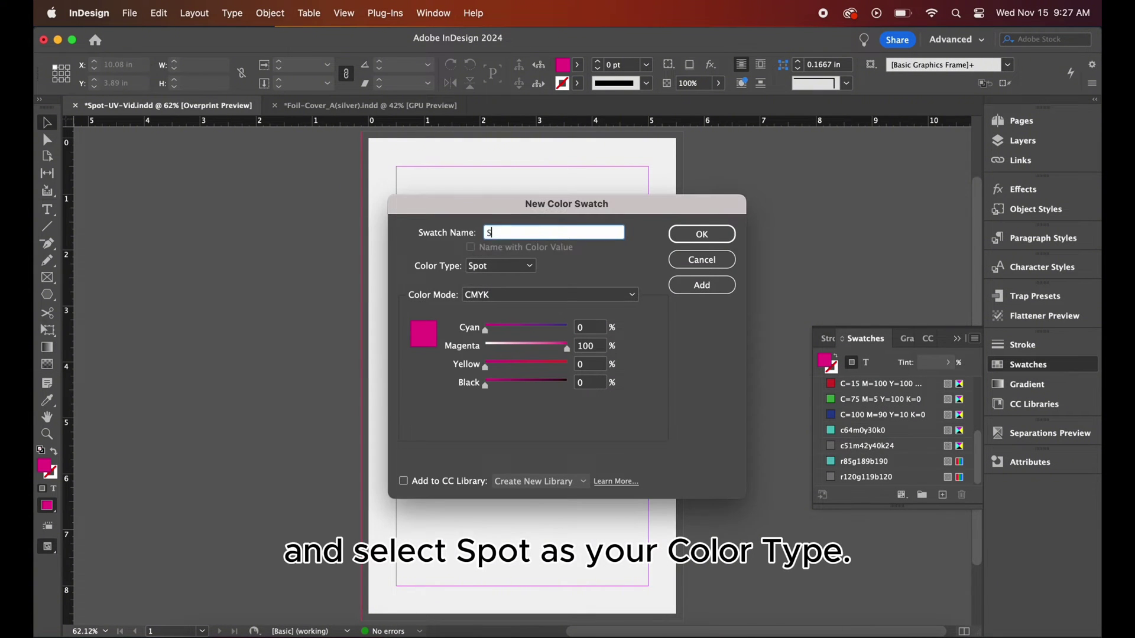
text(pot UV)
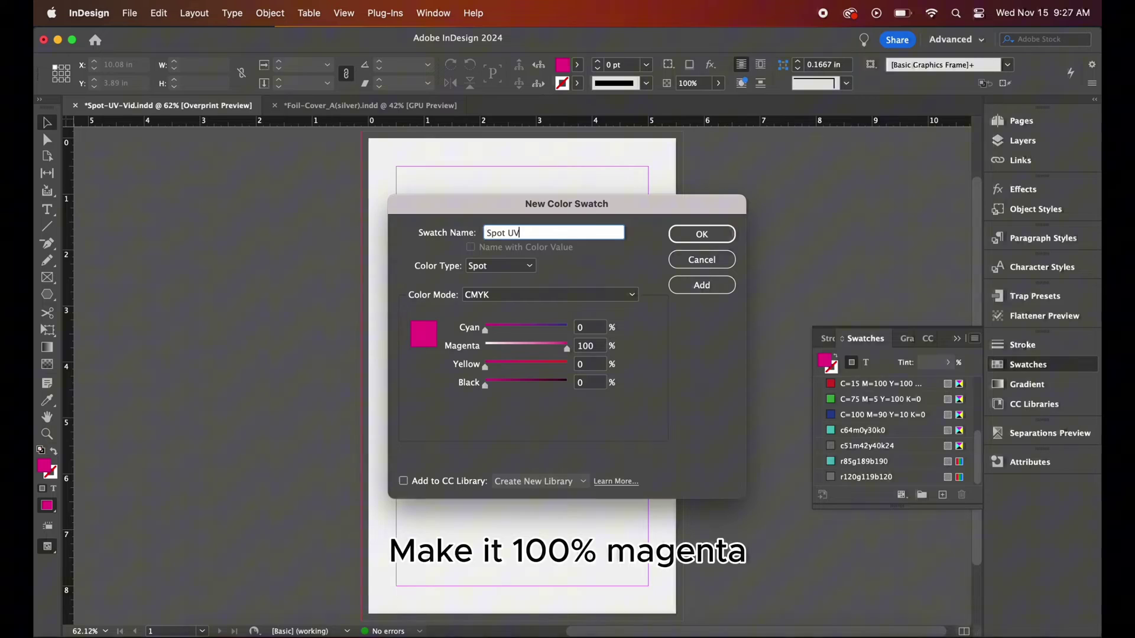
click(695, 235)
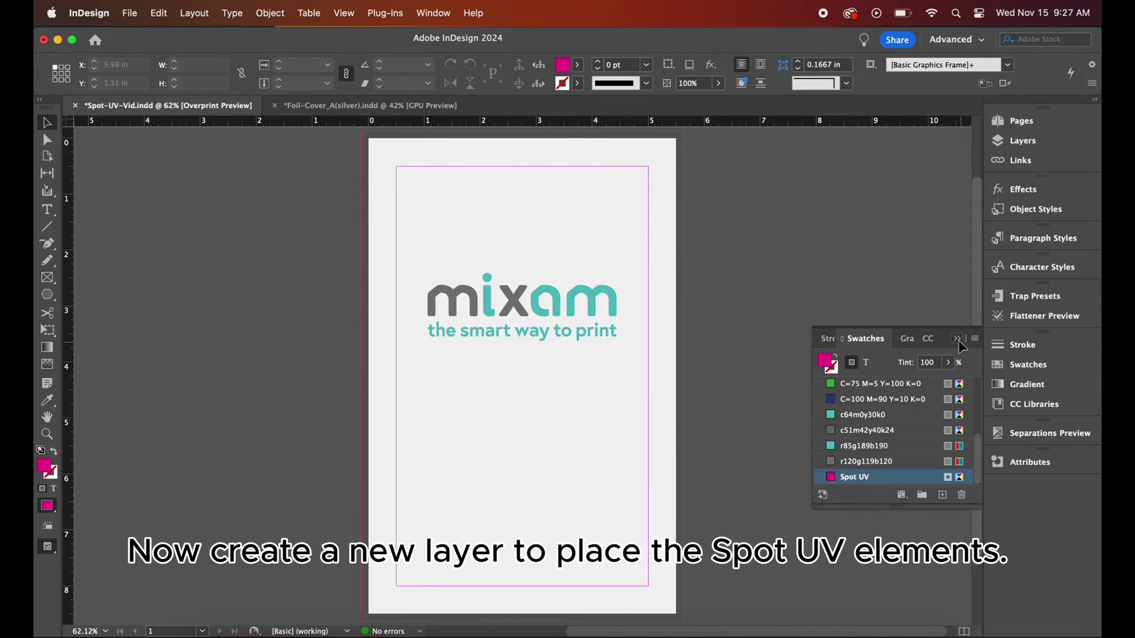
Select and copy the mixam logo artwork.
click(957, 339)
click(1014, 141)
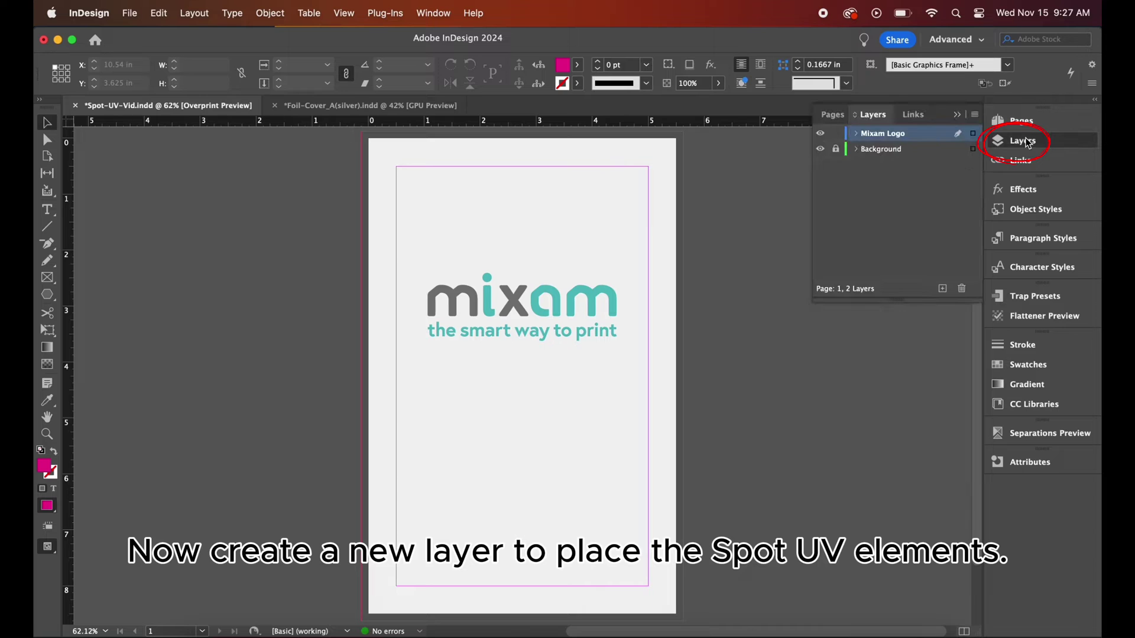
click(510, 320)
right_click(510, 319)
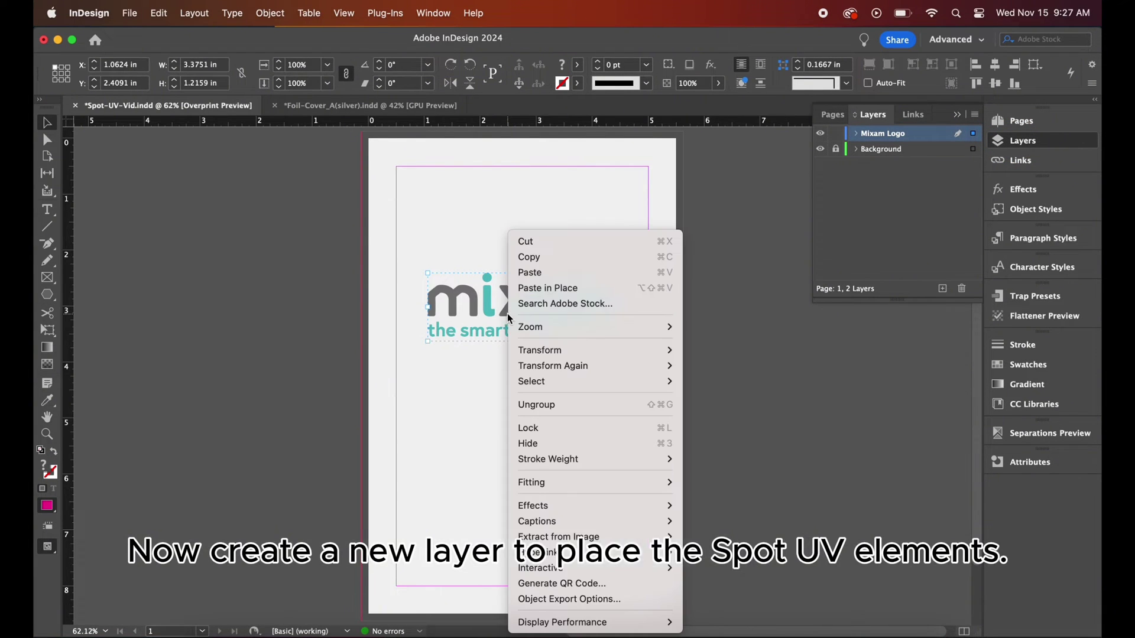
click(546, 259)
Add a new layer named Spot UV and paste the logo in place on it.
click(943, 288)
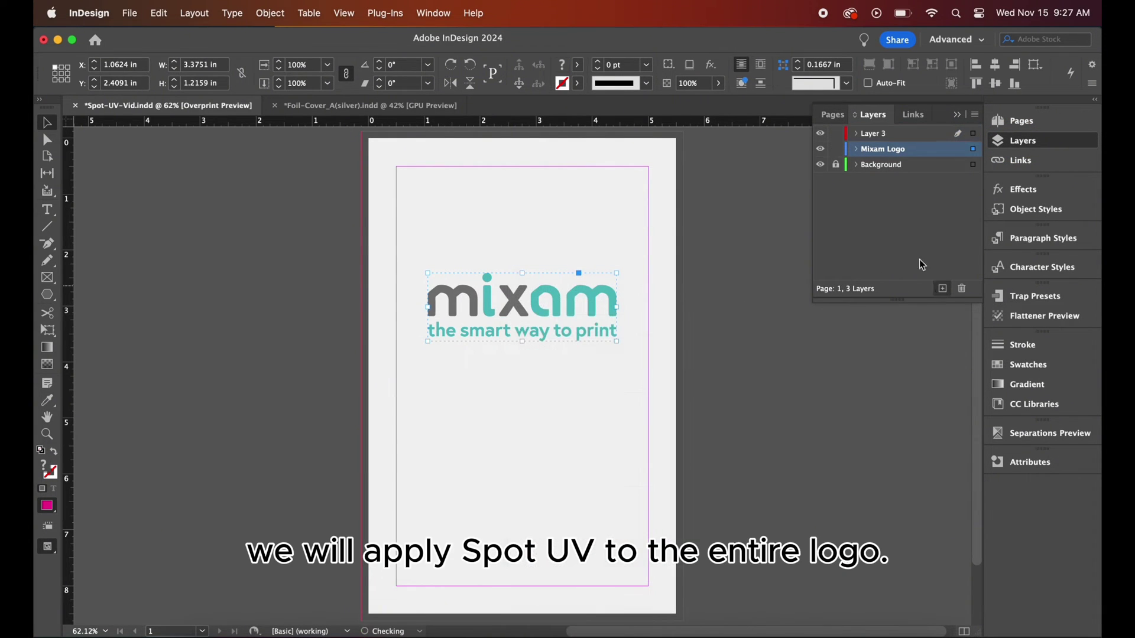
double_click(877, 134)
text(Spot UV)
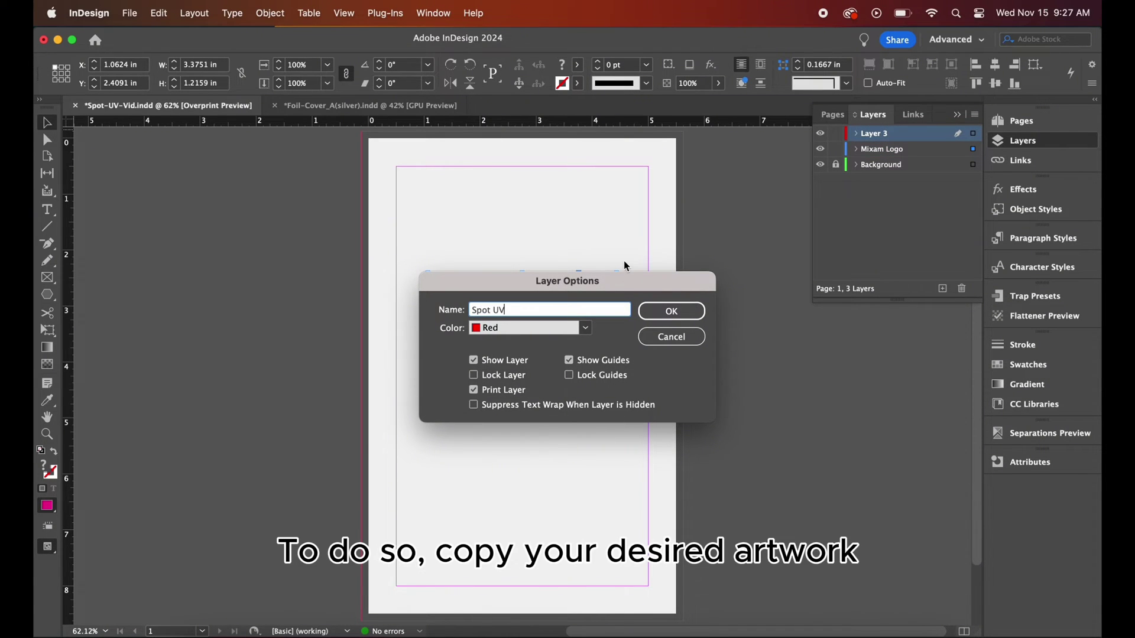
key(Return)
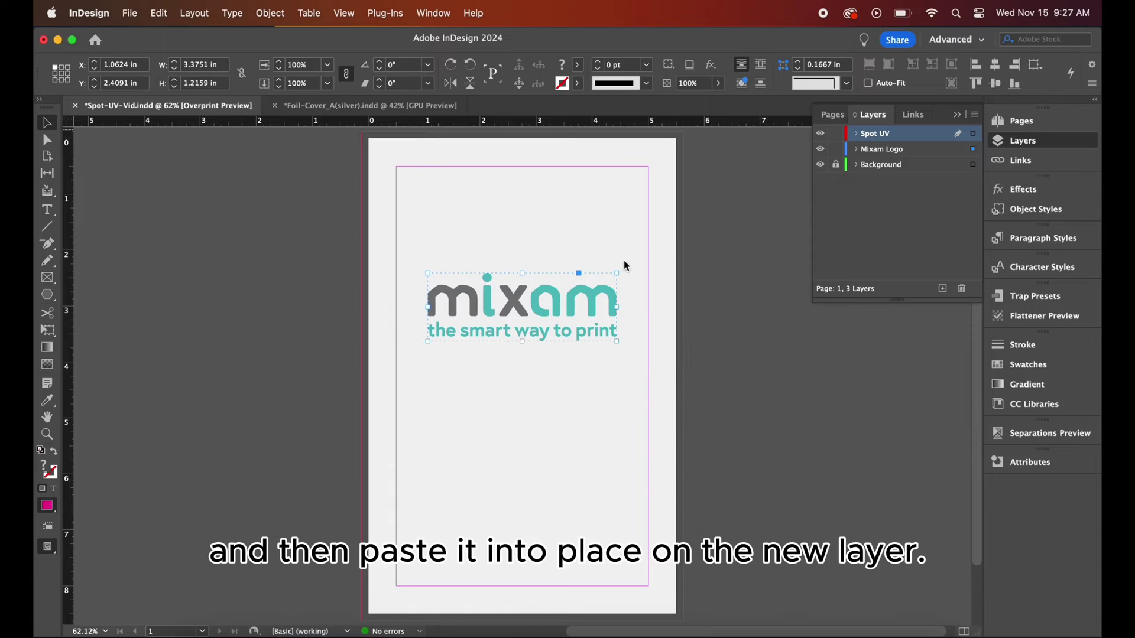
right_click(593, 292)
click(603, 286)
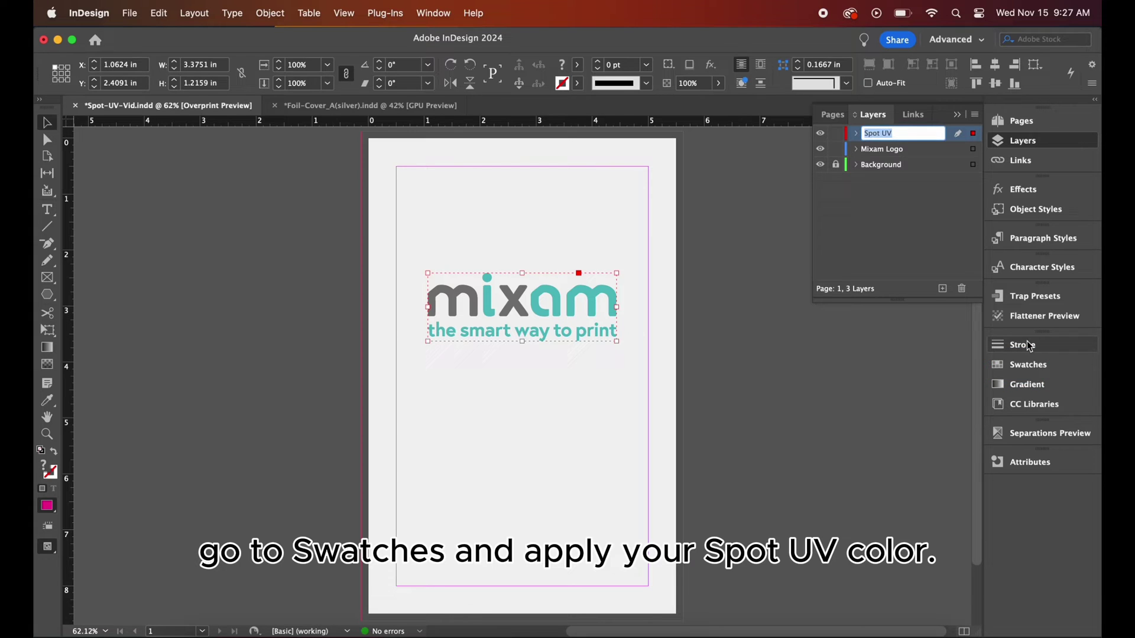
Fill the pasted logo copy with Spot UV and check the plates in Separations Preview.
click(1029, 366)
click(854, 477)
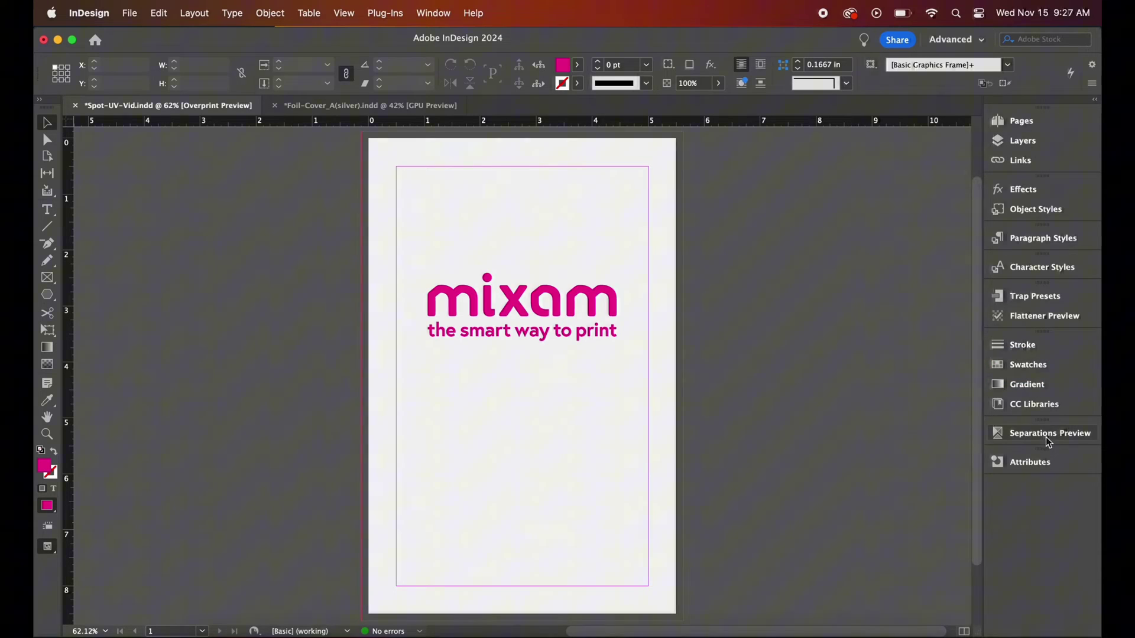
click(1048, 435)
click(820, 539)
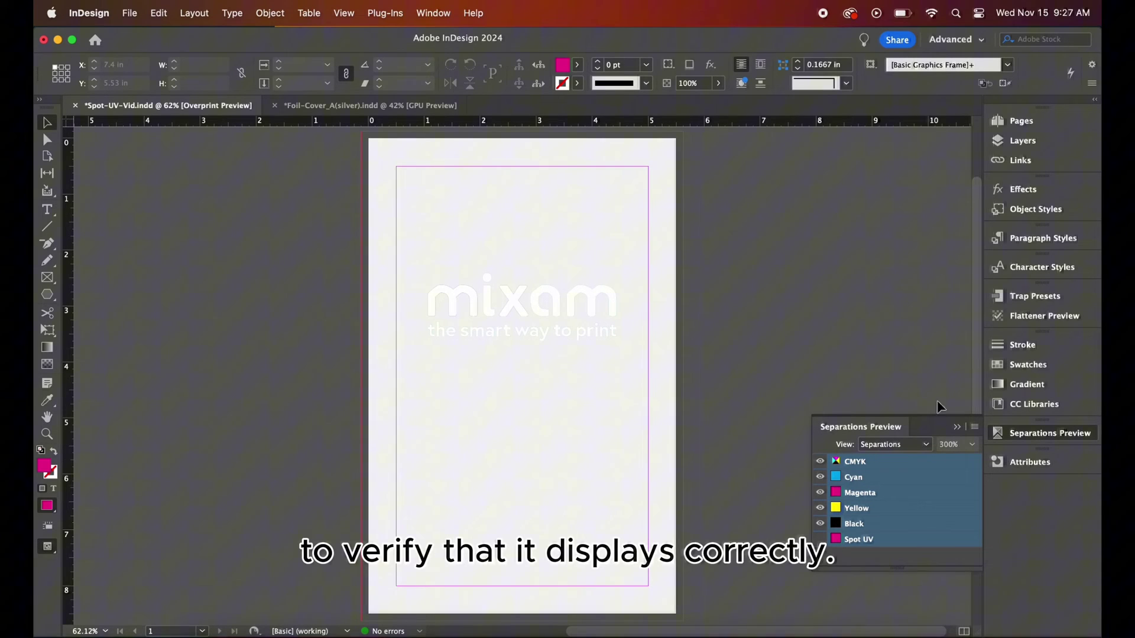
Set the Spot UV logo copy's fill to overprint and verify the Spot UV plate.
click(1041, 147)
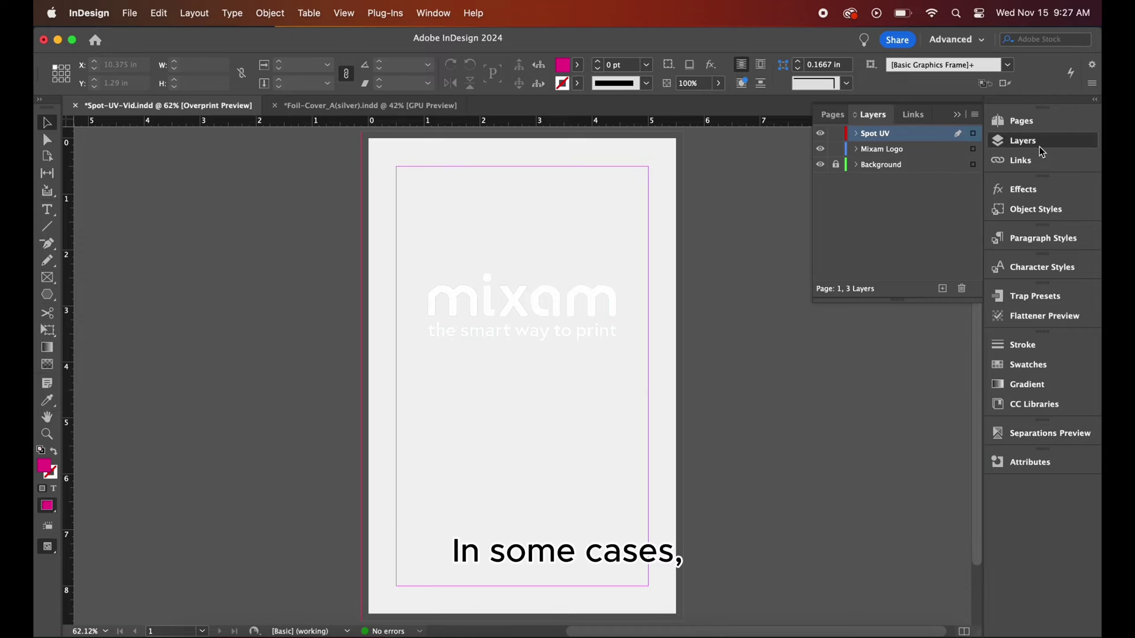
right_click(999, 453)
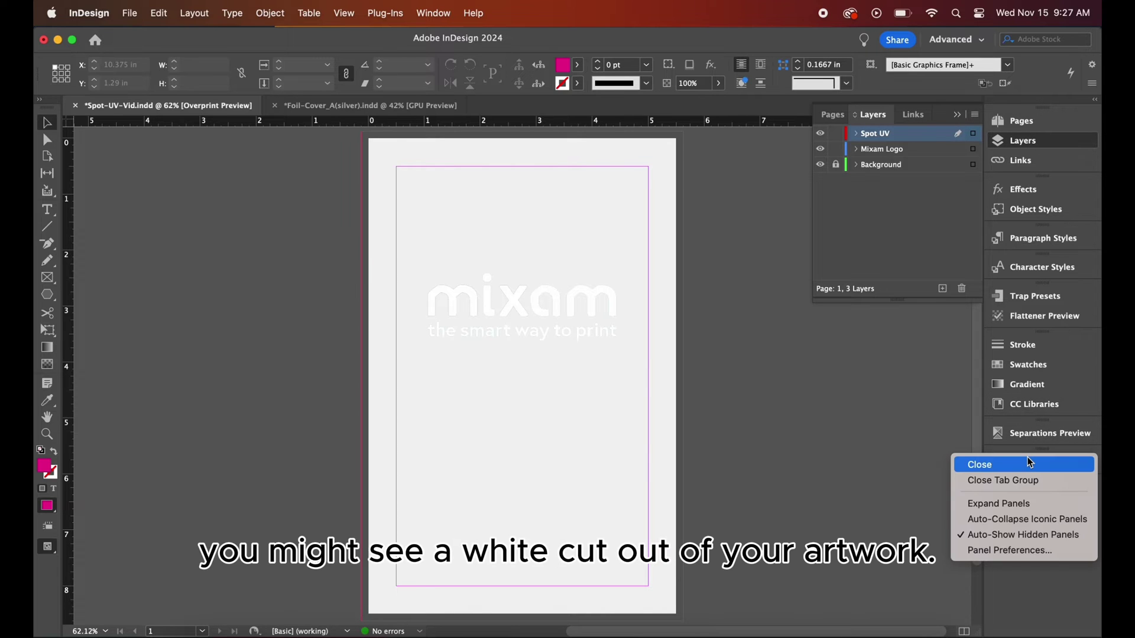
click(999, 449)
click(1014, 463)
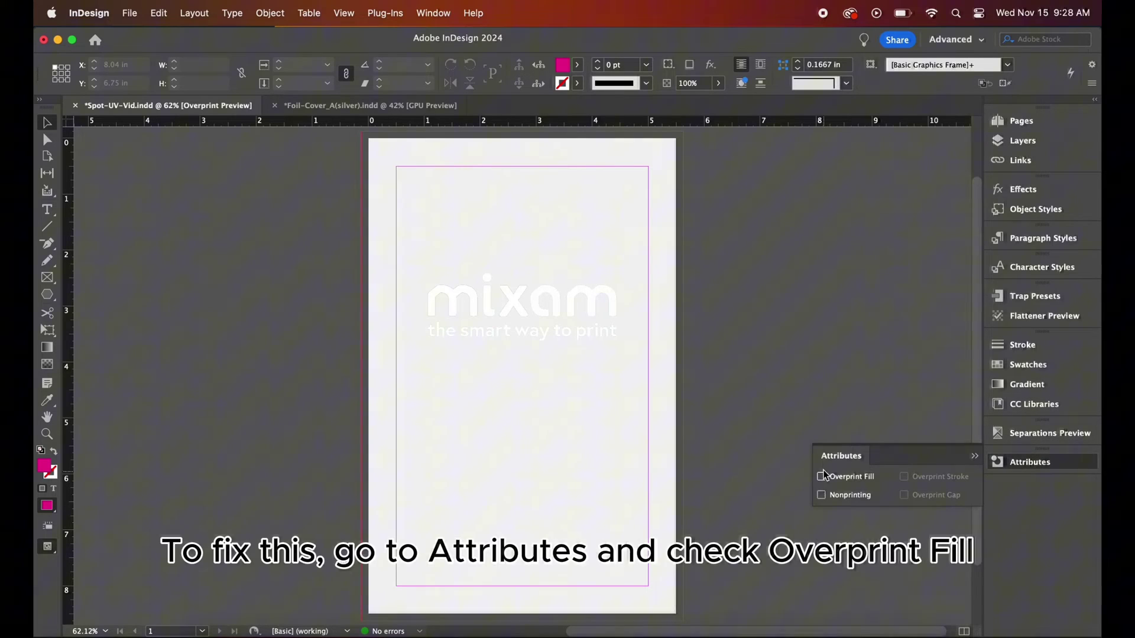
click(572, 323)
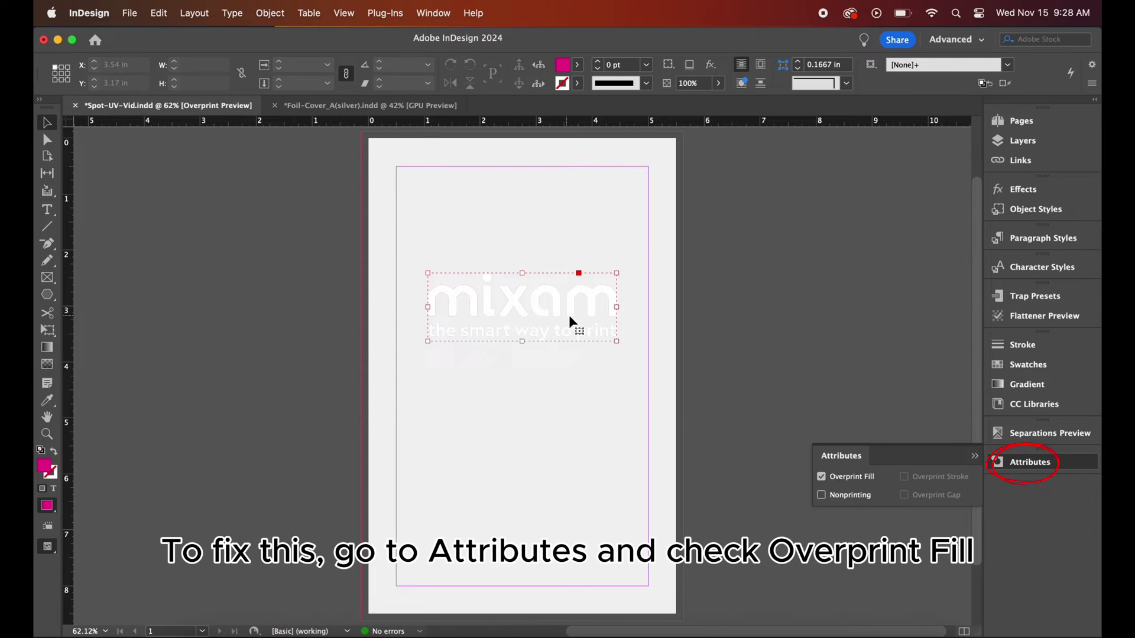
click(822, 477)
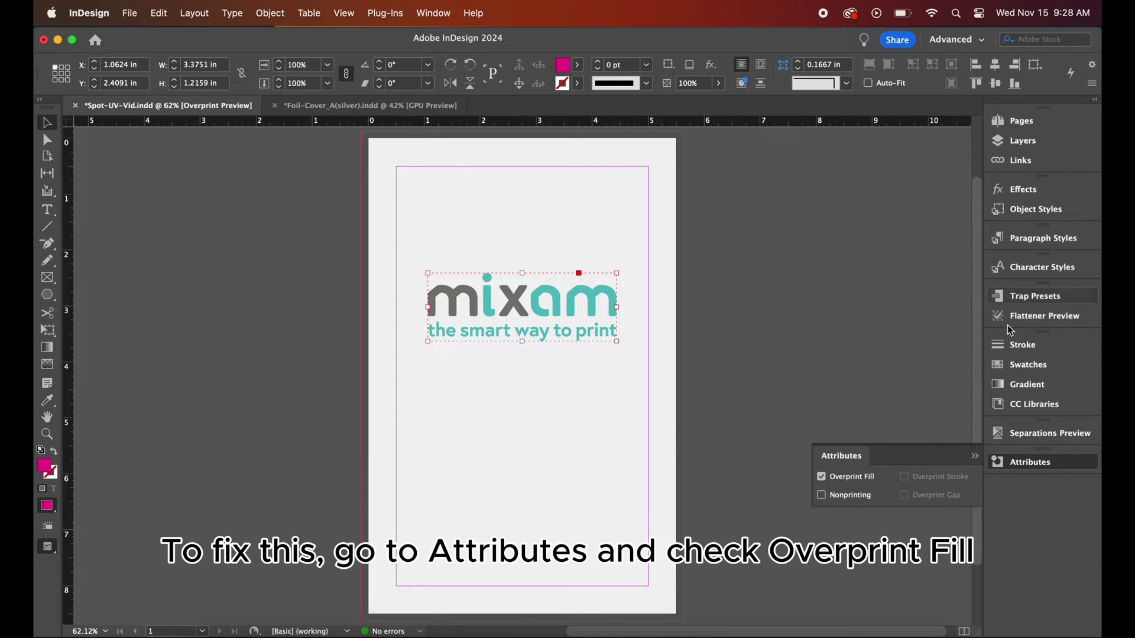
click(1011, 433)
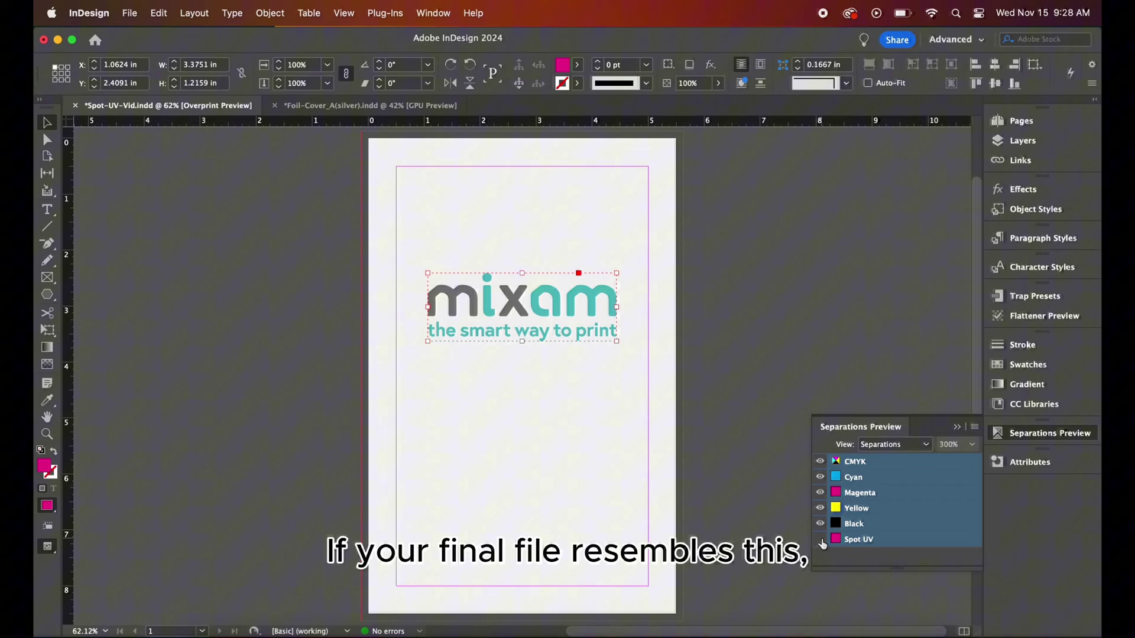
click(820, 539)
click(821, 540)
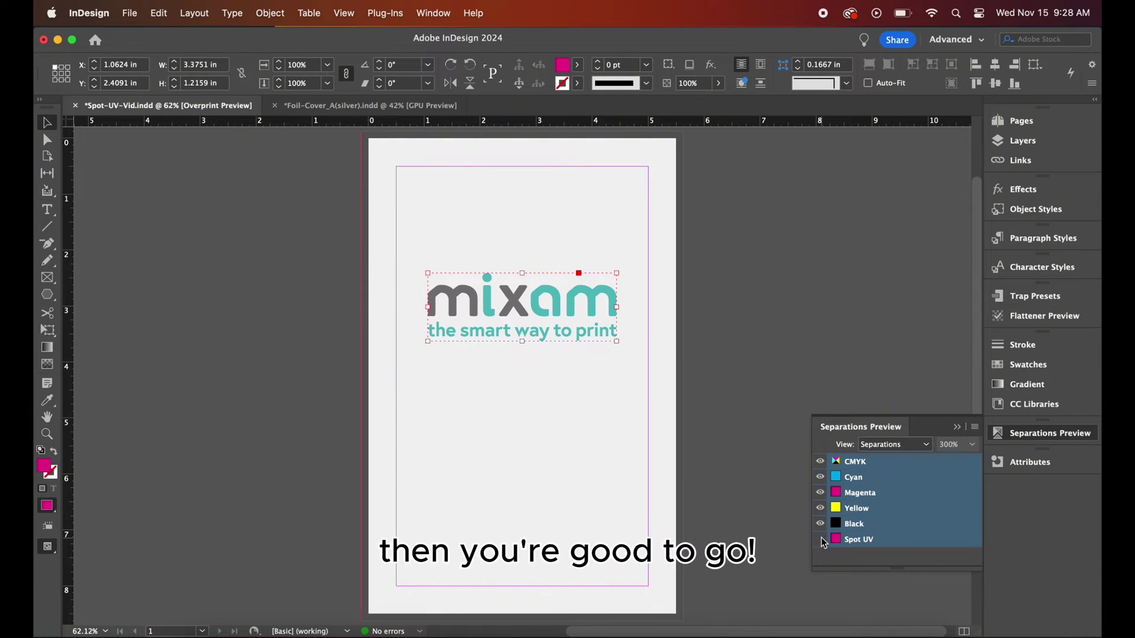
click(821, 540)
click(957, 427)
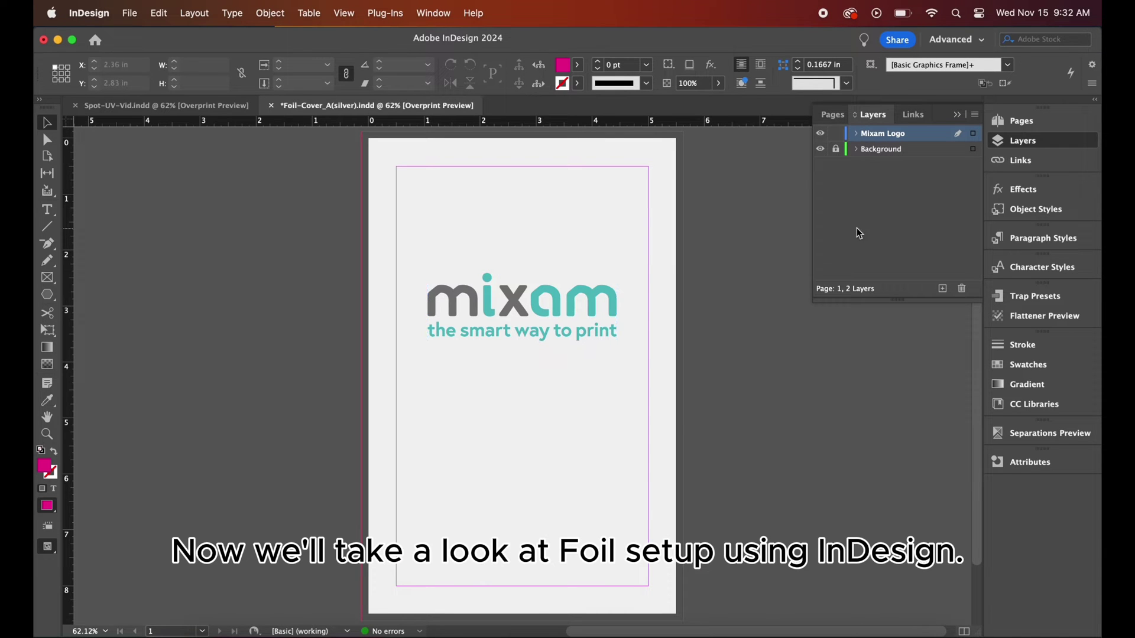
Create a spot colour swatch named Foil at 100% magenta.
click(956, 117)
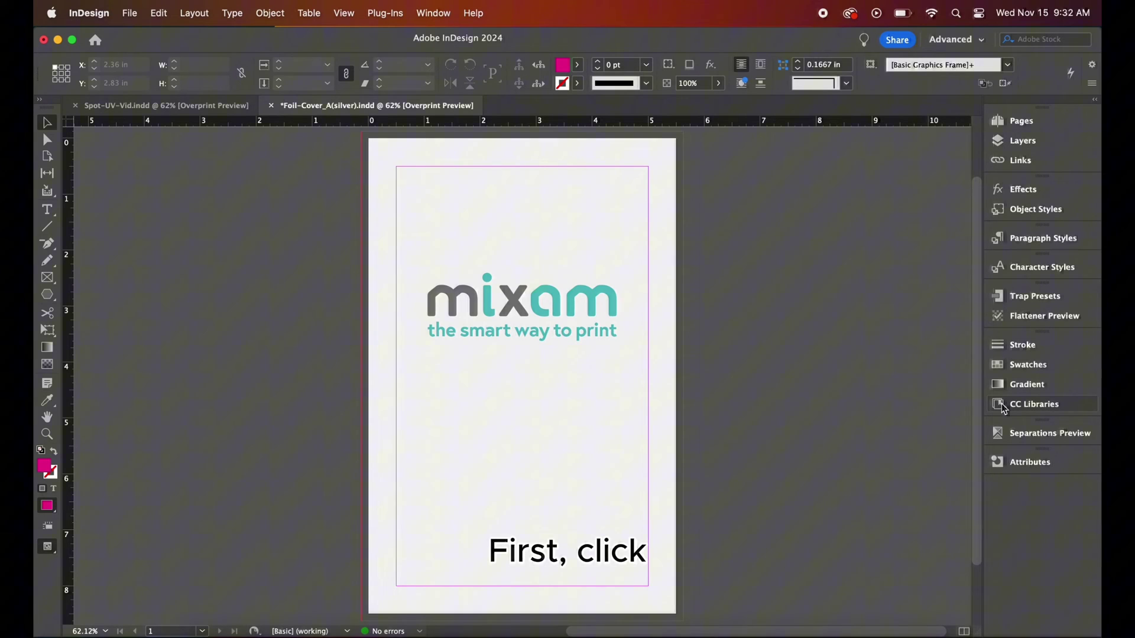
click(1016, 369)
click(975, 338)
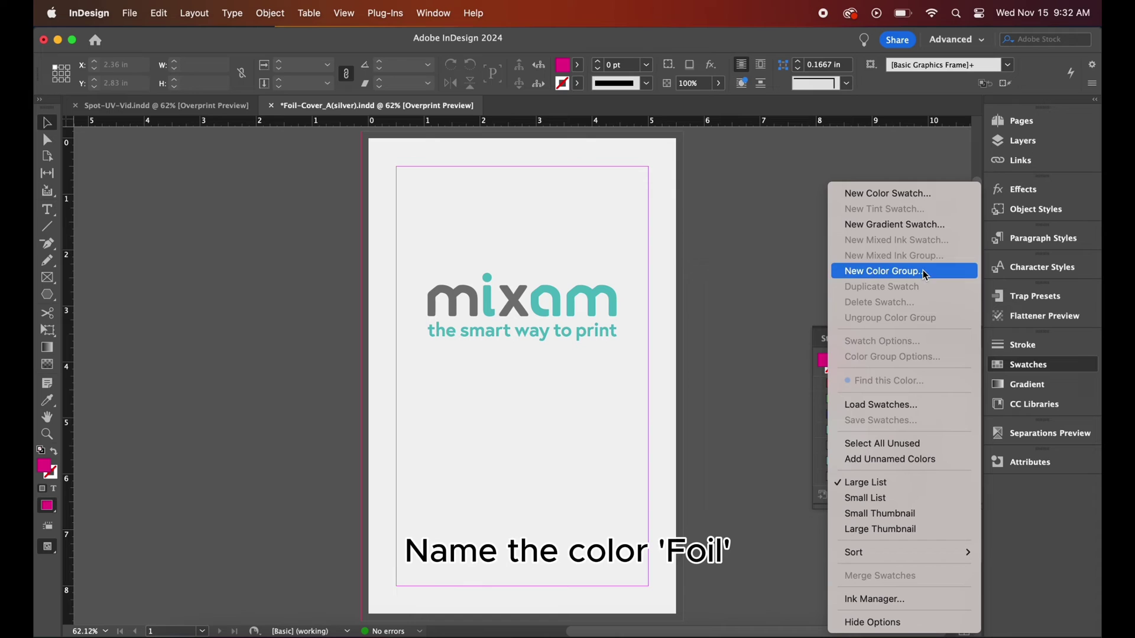
click(897, 198)
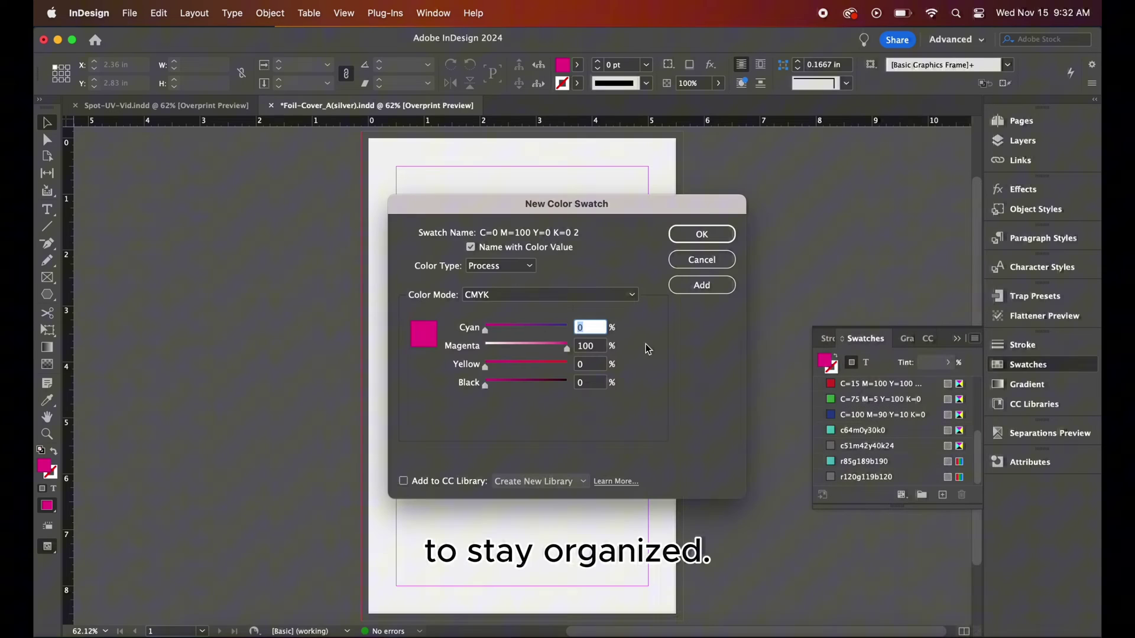
click(498, 302)
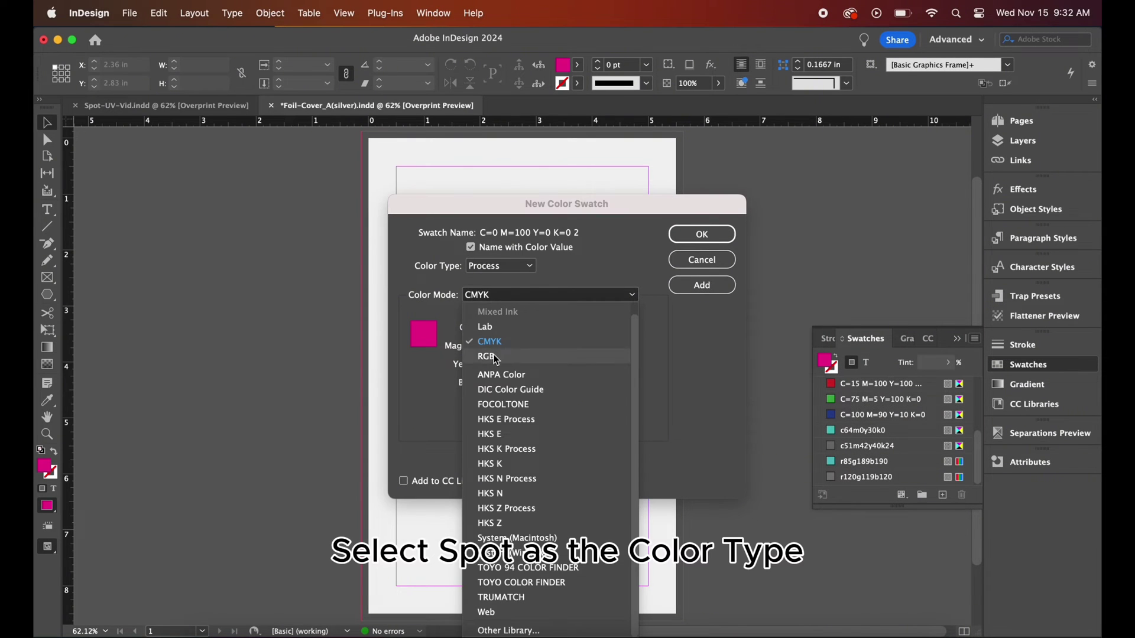
click(496, 267)
click(490, 296)
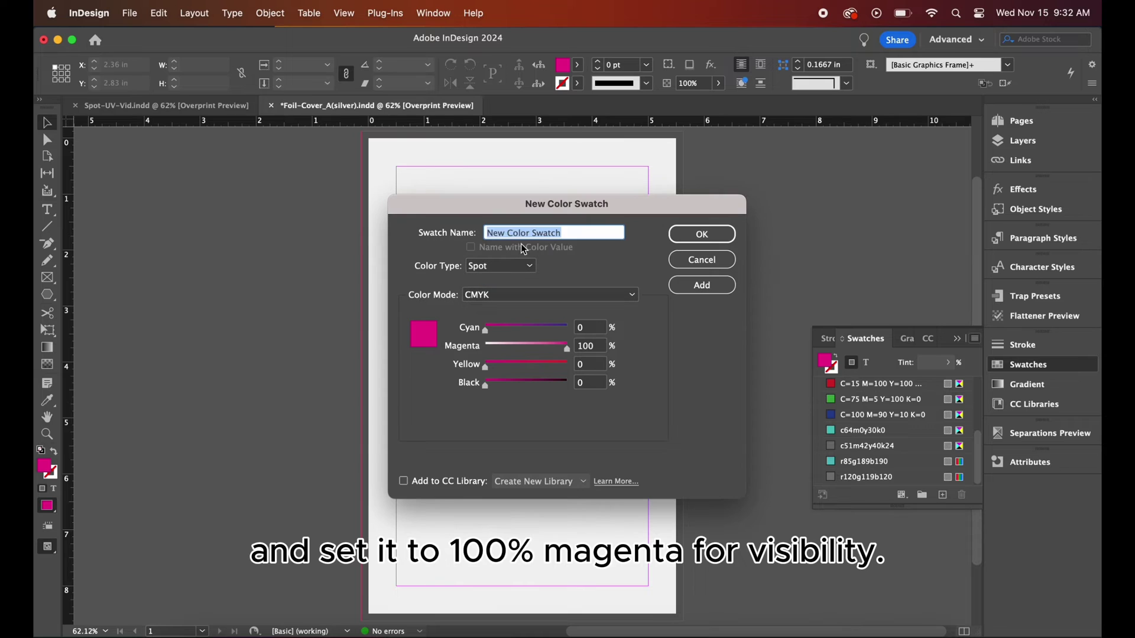
text(f)
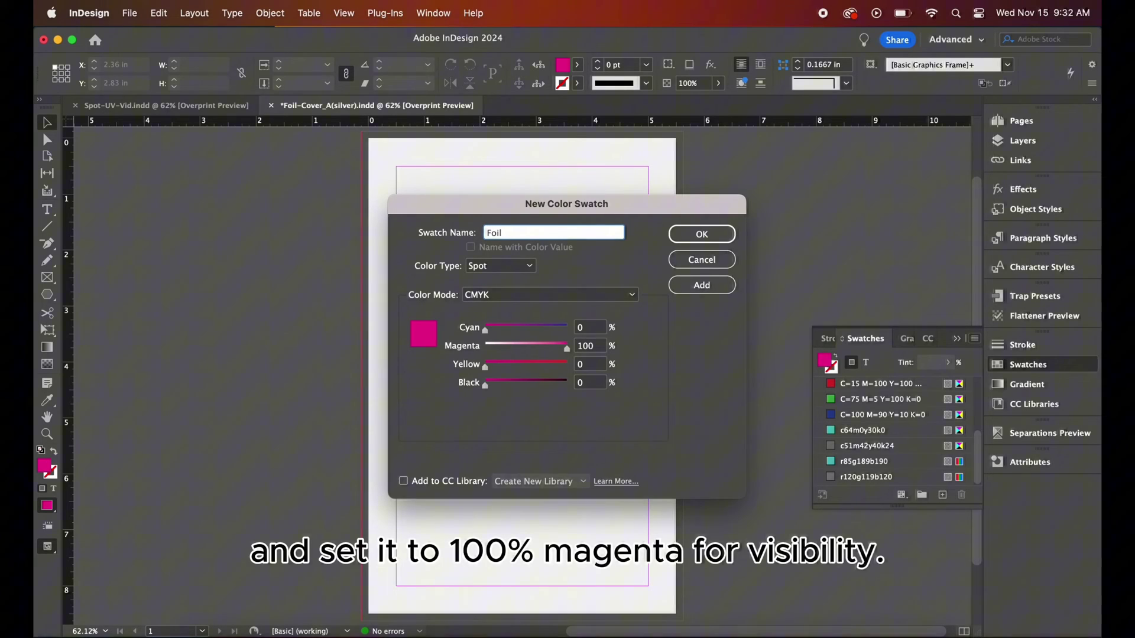
key(Return)
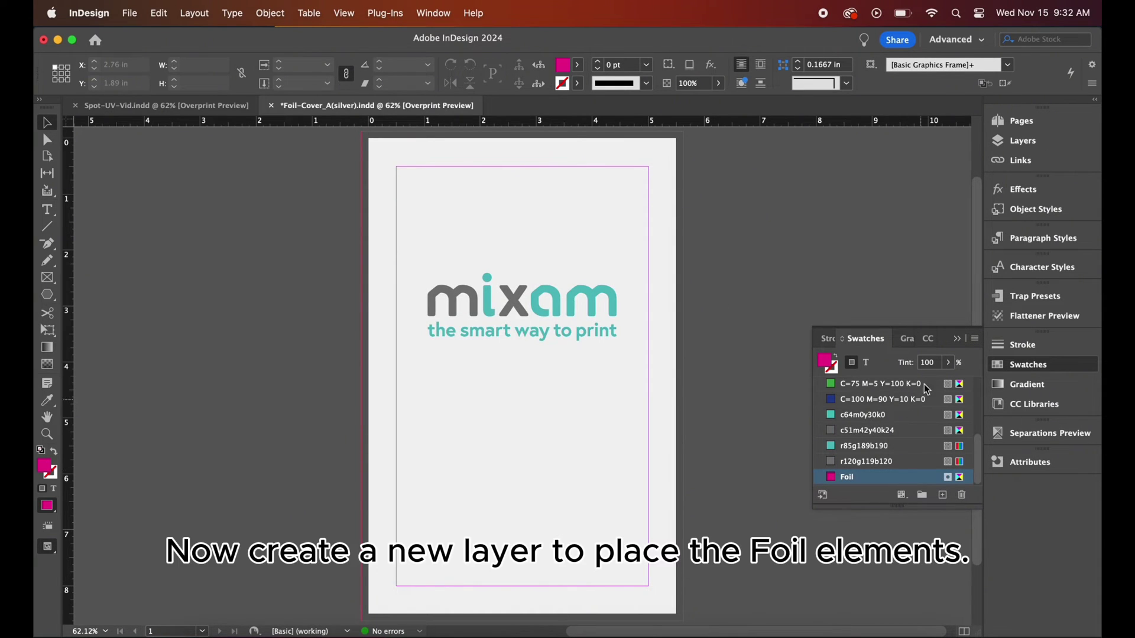
Add a new top layer and open Layer 3's options to rename it.
click(957, 340)
click(1026, 143)
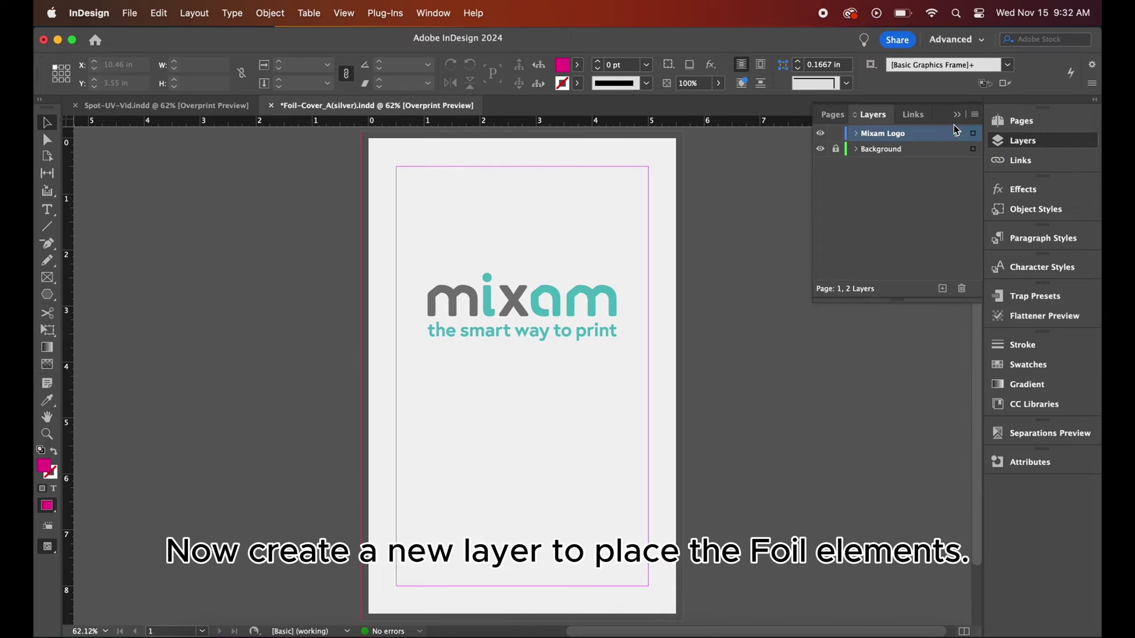
click(943, 288)
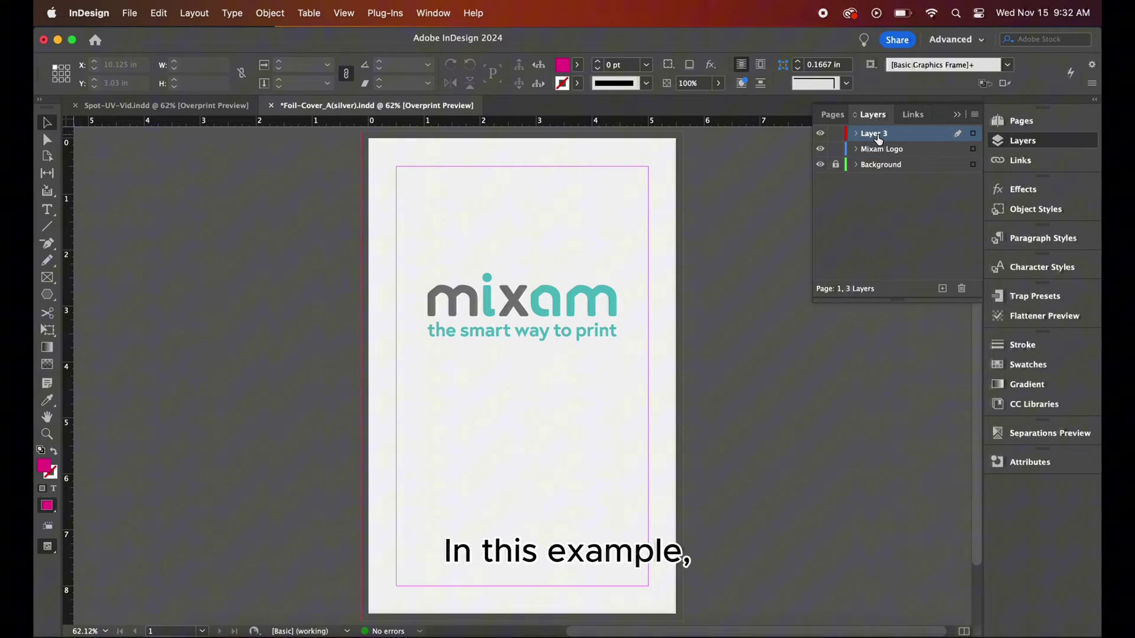
double_click(878, 139)
Name the new layer Foil, then cut the m and x letters from the Mixam Logo layer.
text(F)
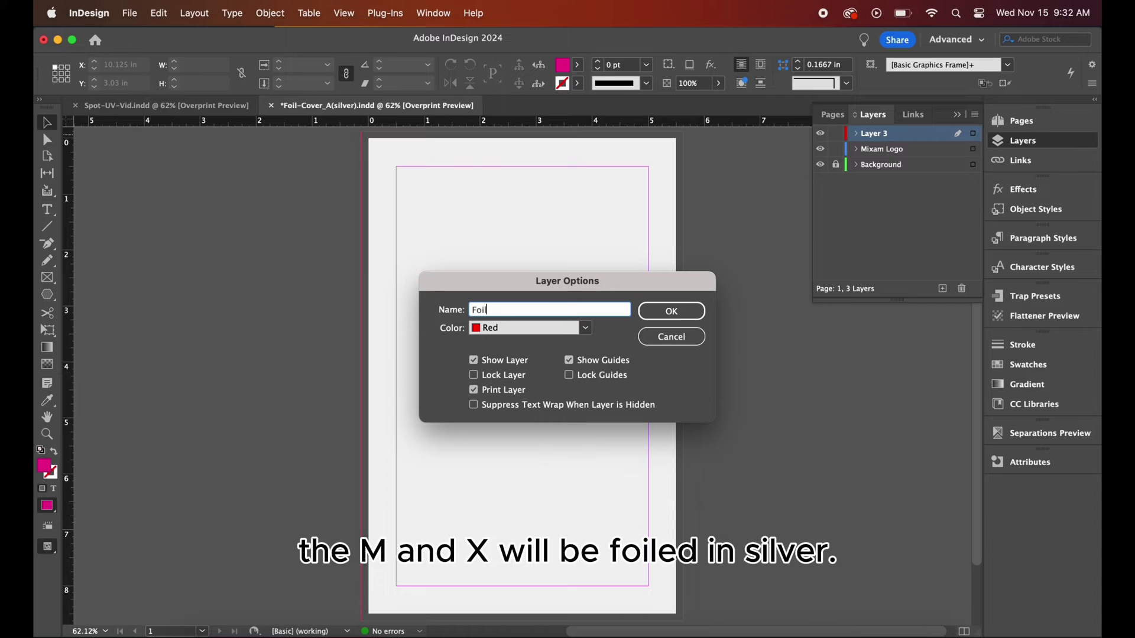
text(oil)
click(676, 309)
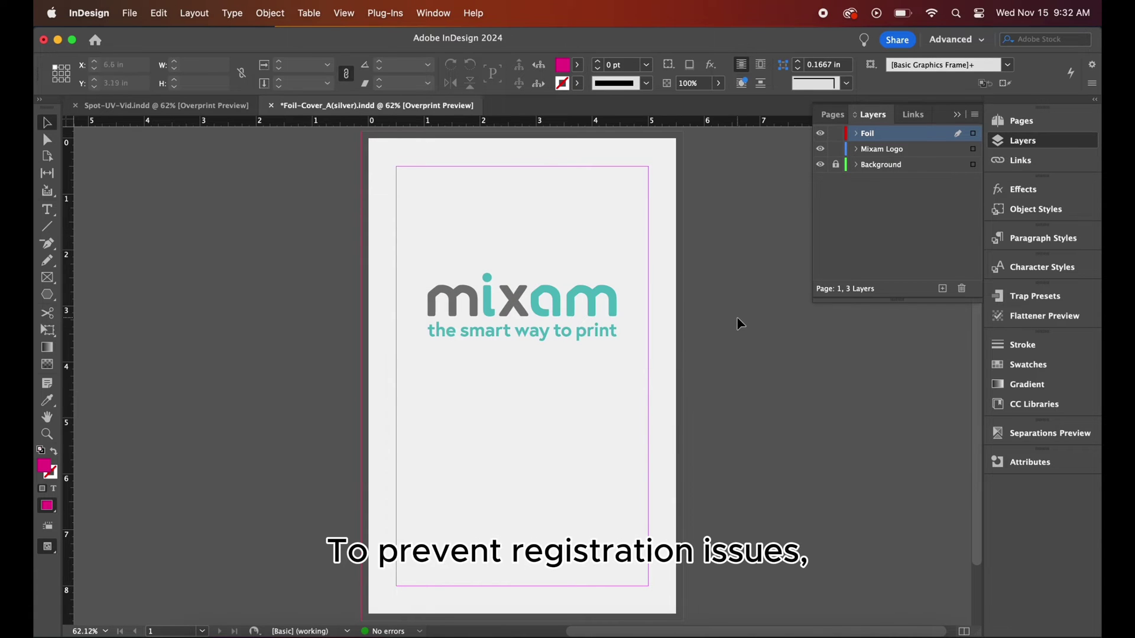
click(895, 152)
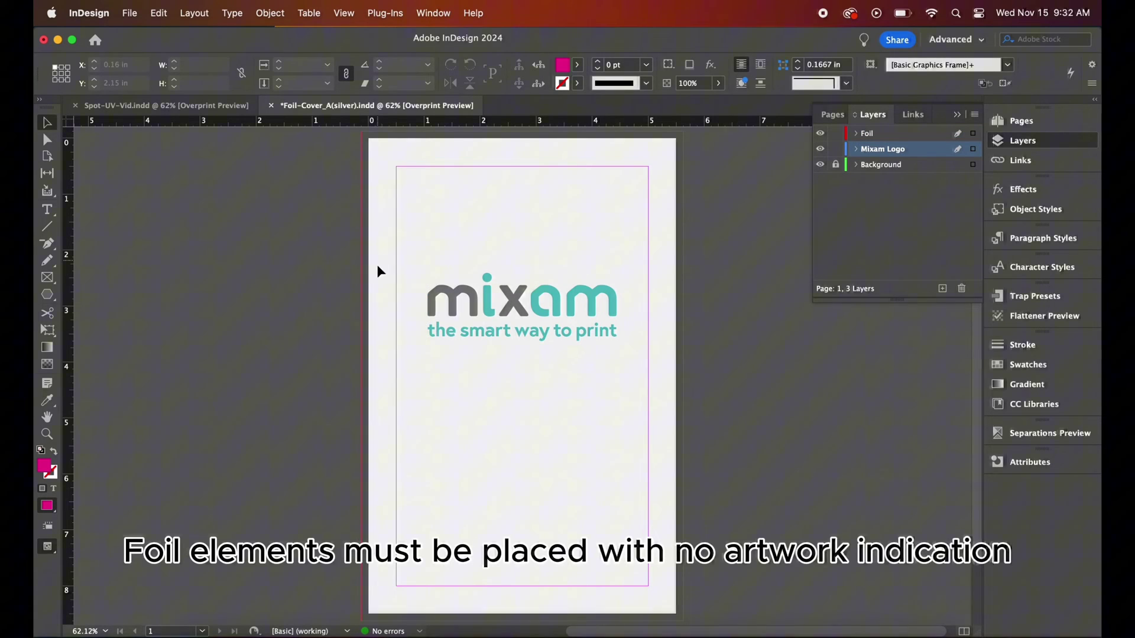
click(455, 299)
click(455, 298)
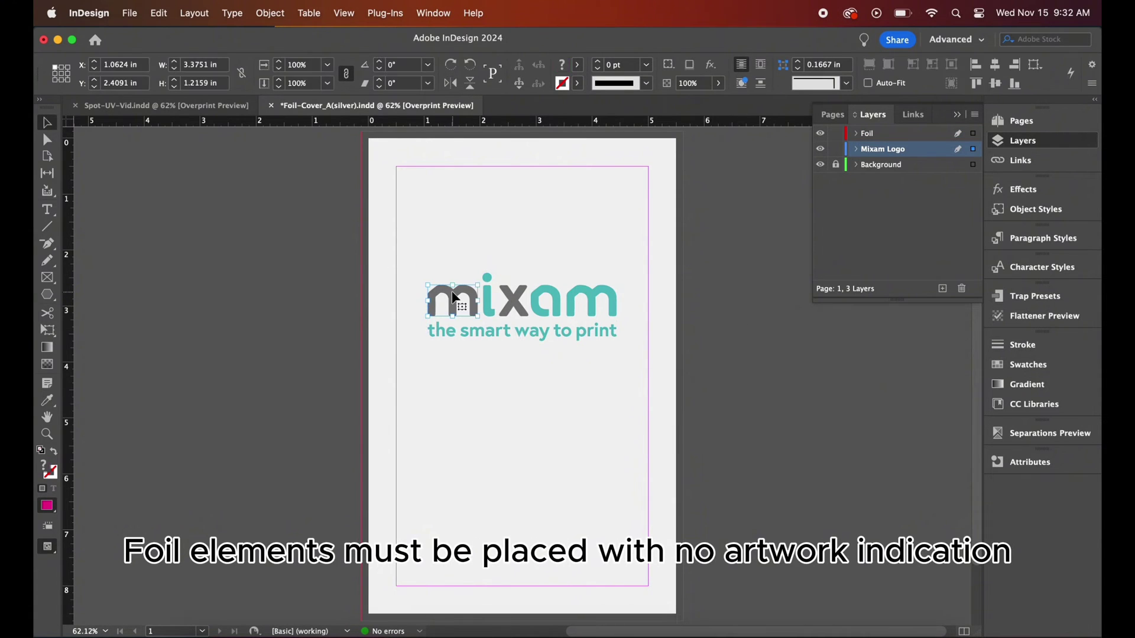
shift+click(516, 304)
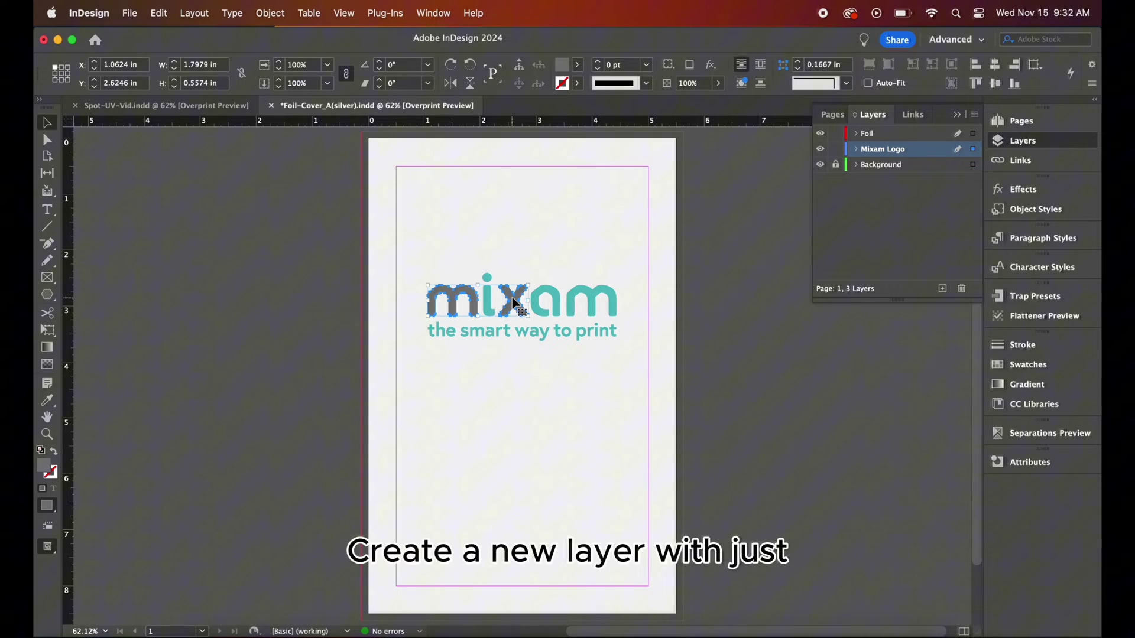
right_click(515, 302)
click(534, 243)
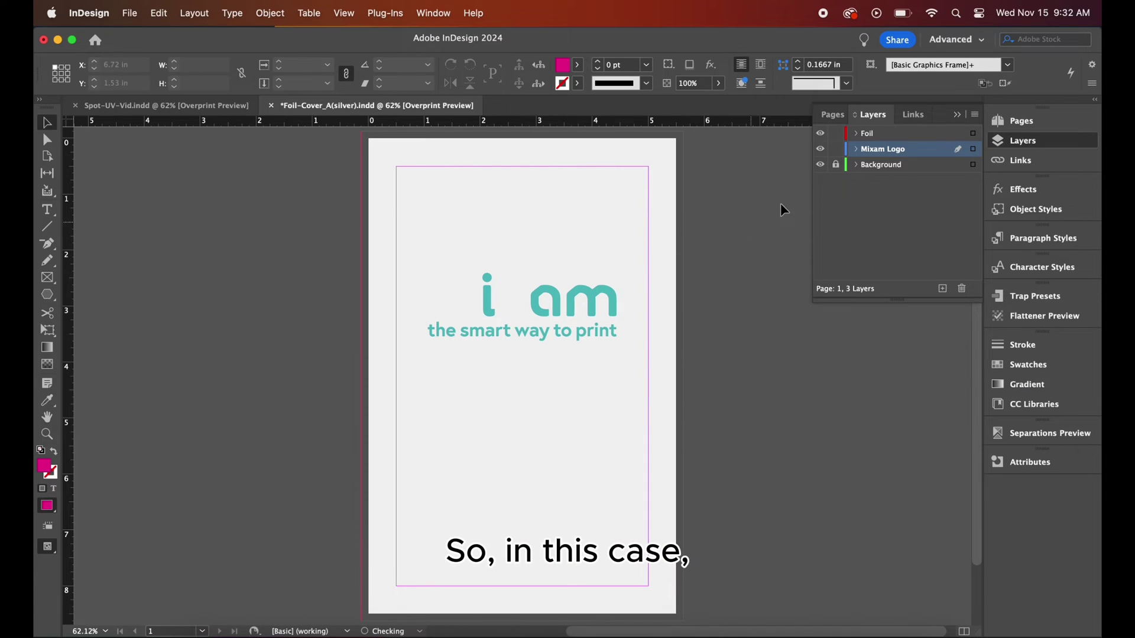
Paste the m and x in place on the Foil layer and toggle its visibility to check.
click(867, 133)
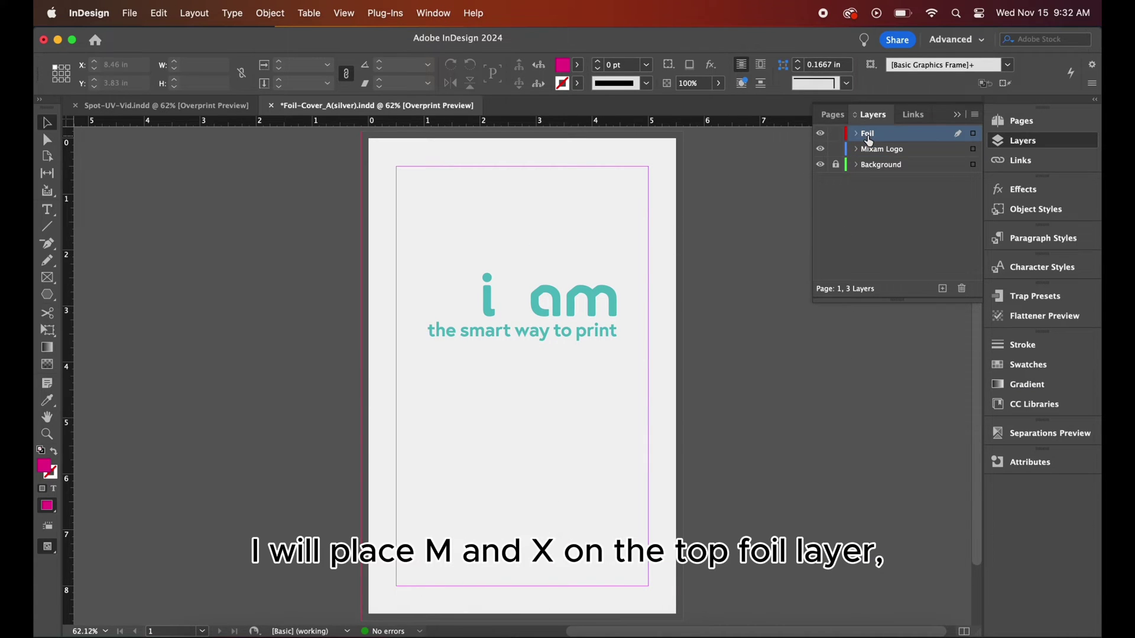
right_click(454, 317)
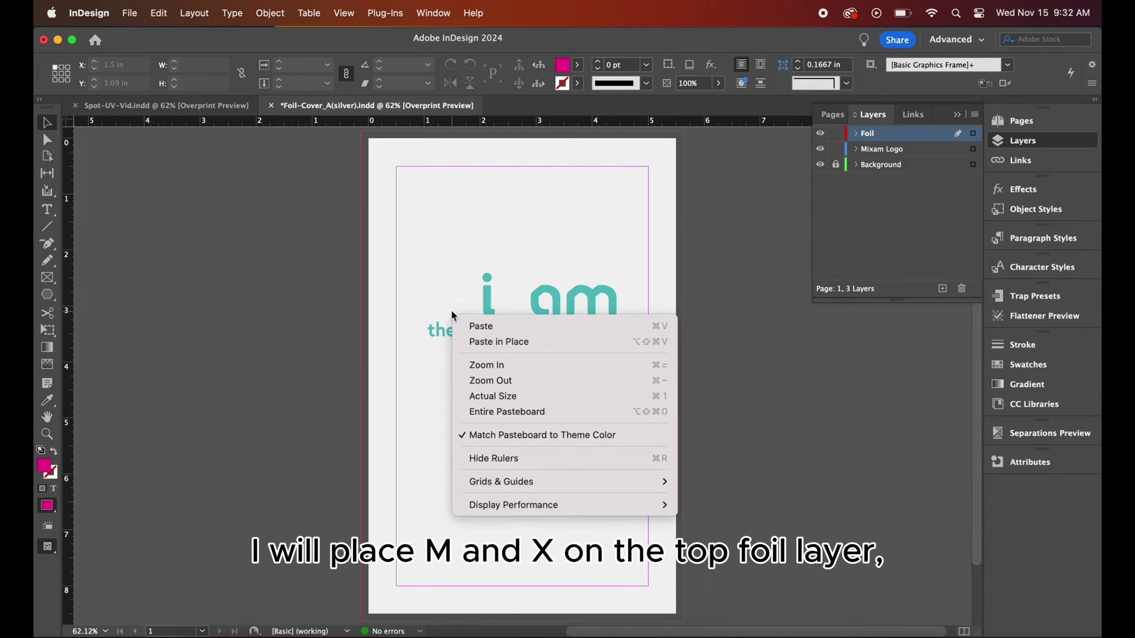
click(492, 342)
click(815, 229)
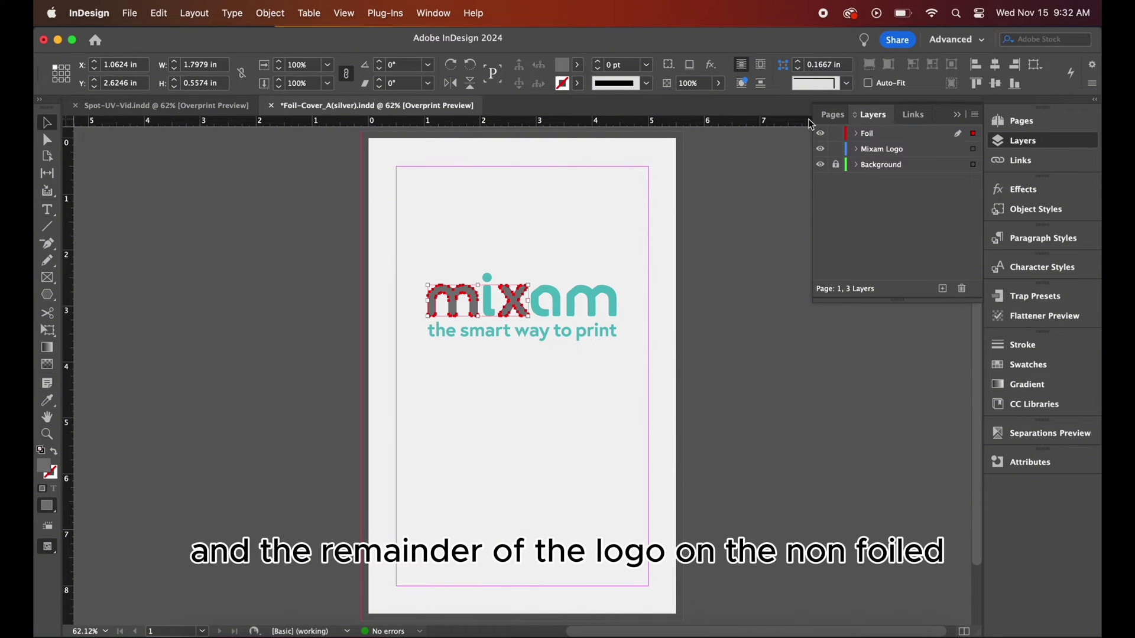
click(821, 134)
click(821, 135)
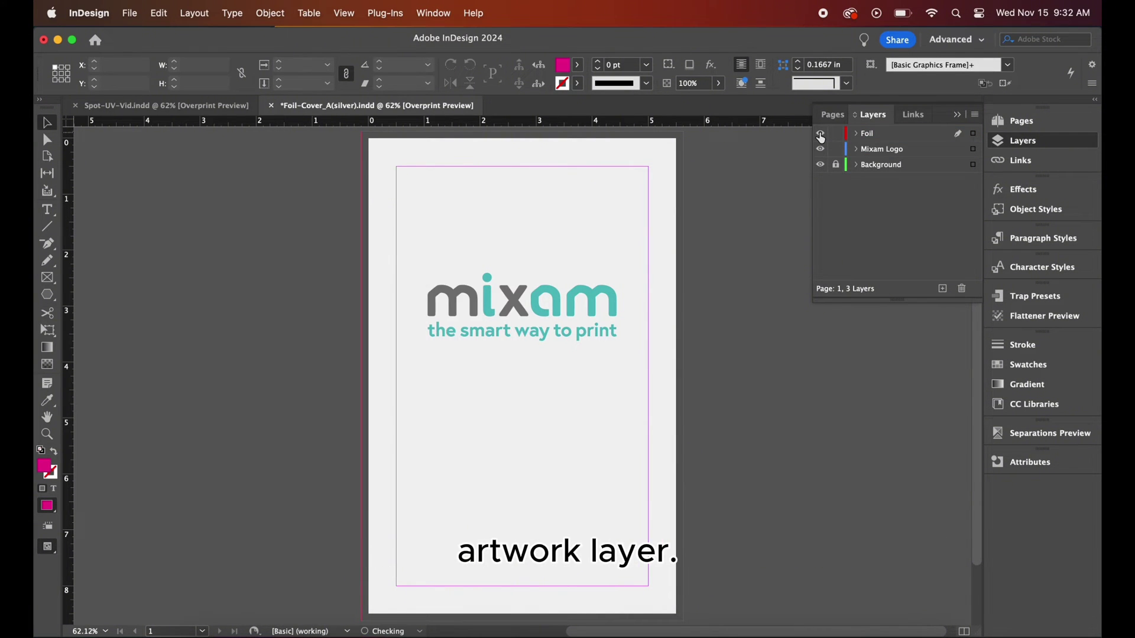
click(821, 135)
Fill the m and x letters on the Foil layer with the Foil spot colour.
click(821, 135)
click(864, 135)
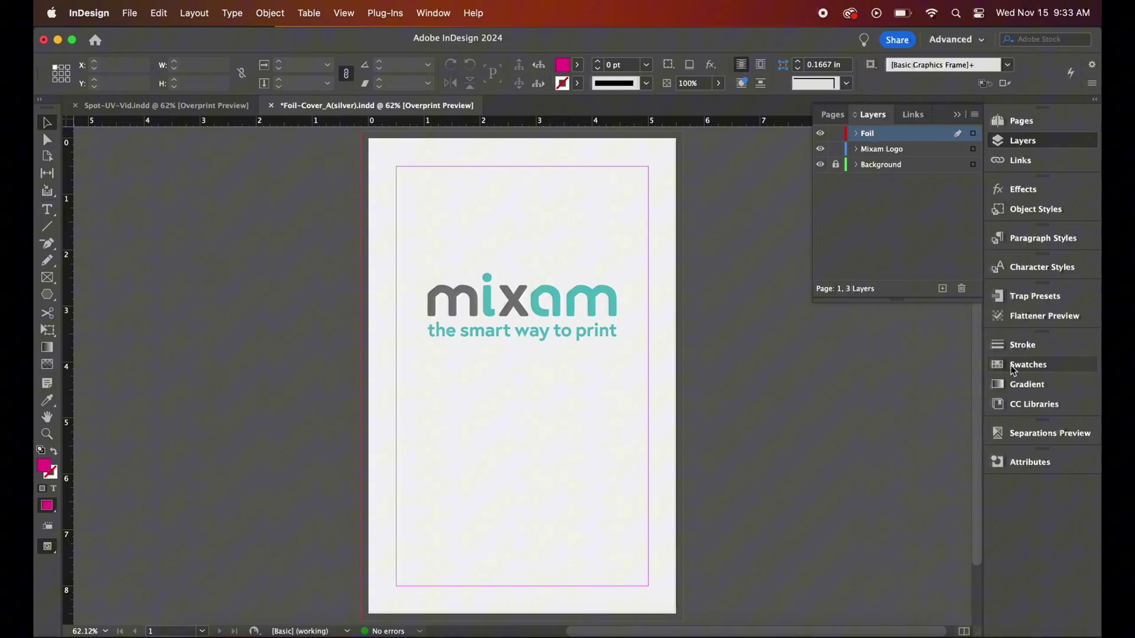
click(1028, 365)
click(469, 290)
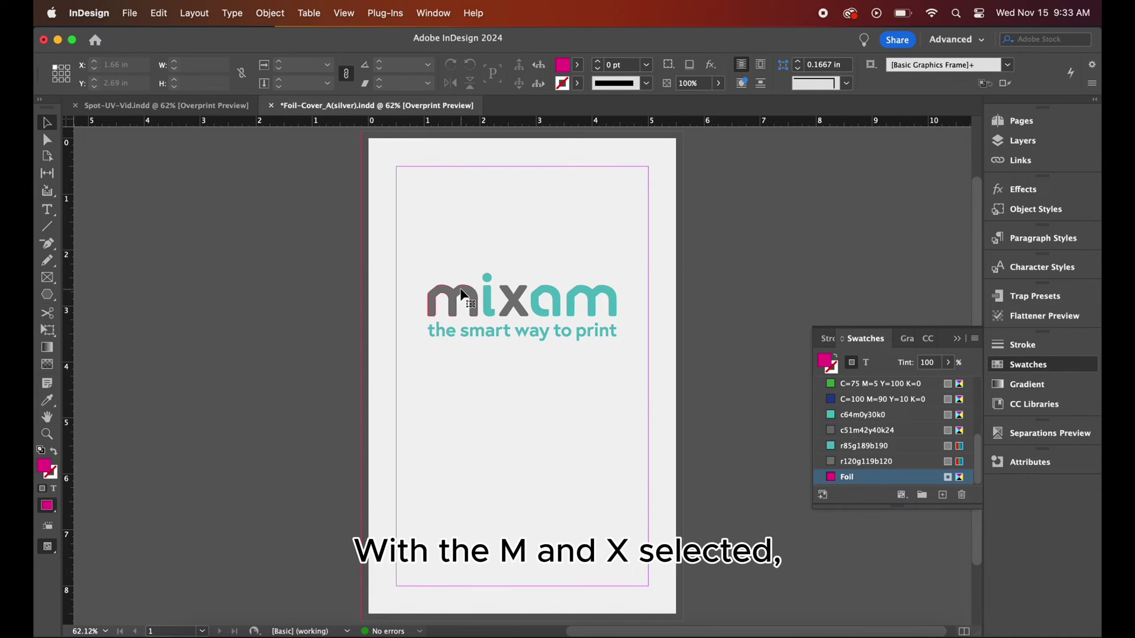
click(860, 482)
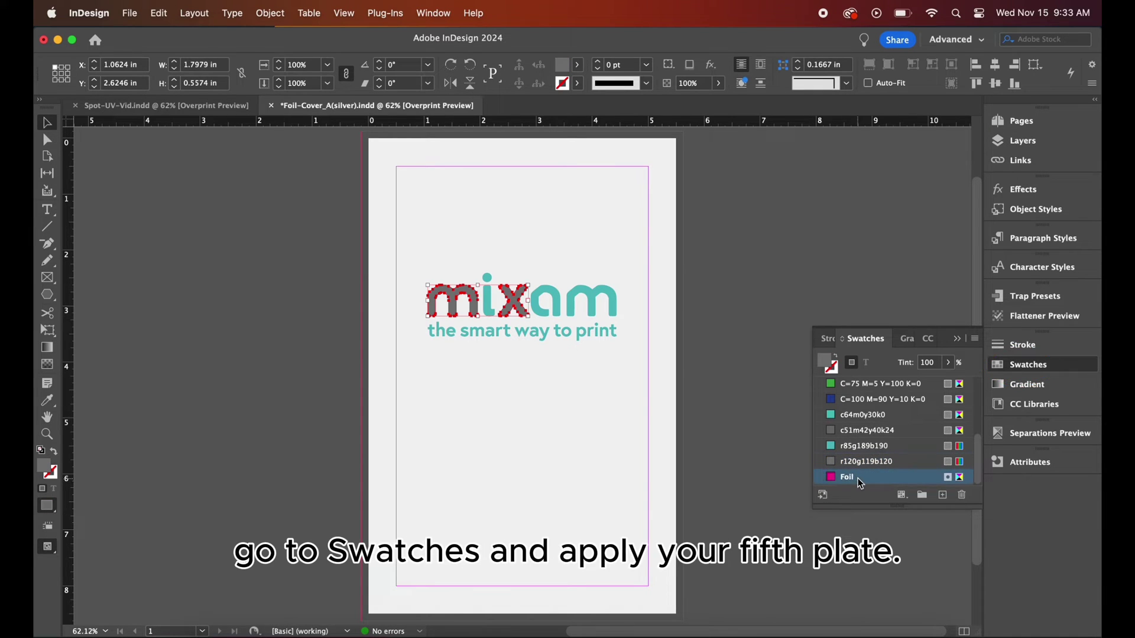
click(956, 341)
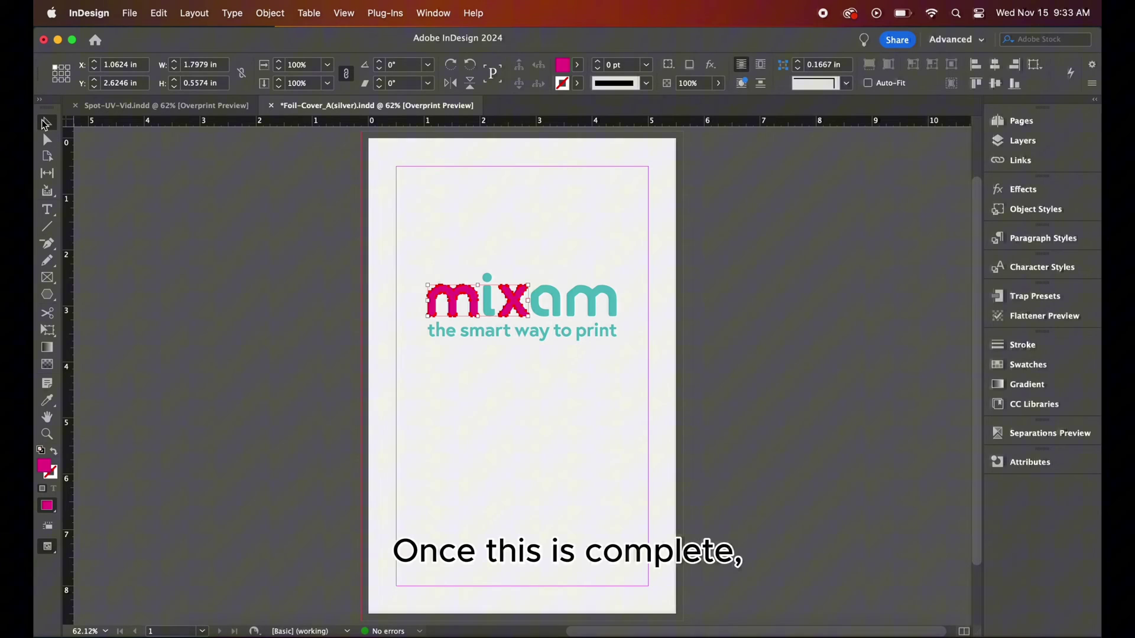
click(743, 251)
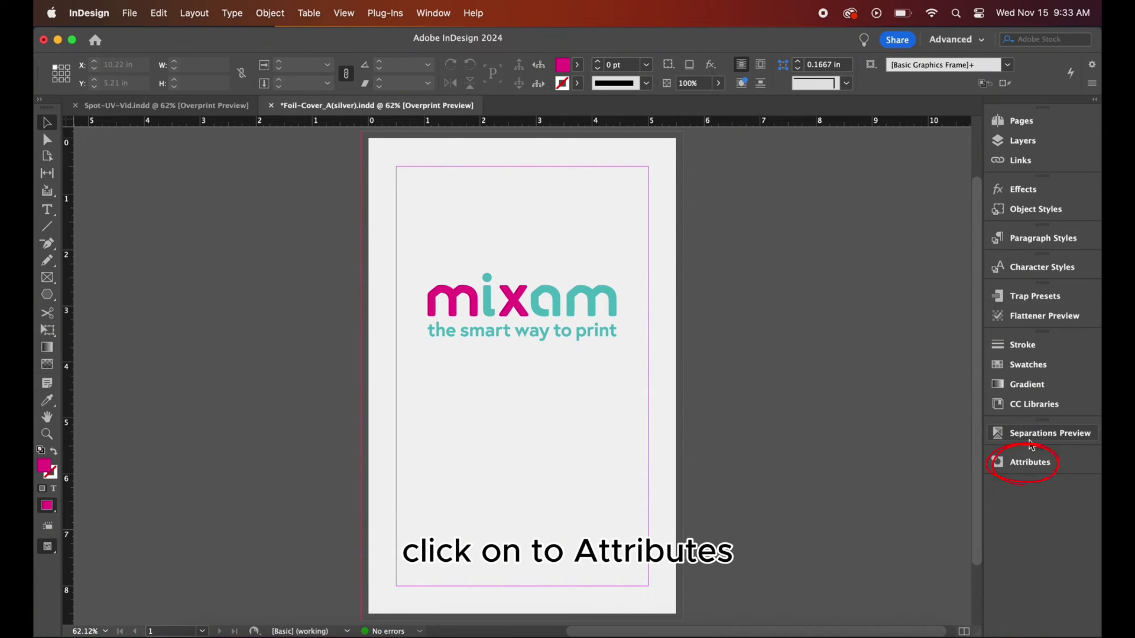
Set Overprint Fill on the m and x, then view Separations Preview.
click(1015, 140)
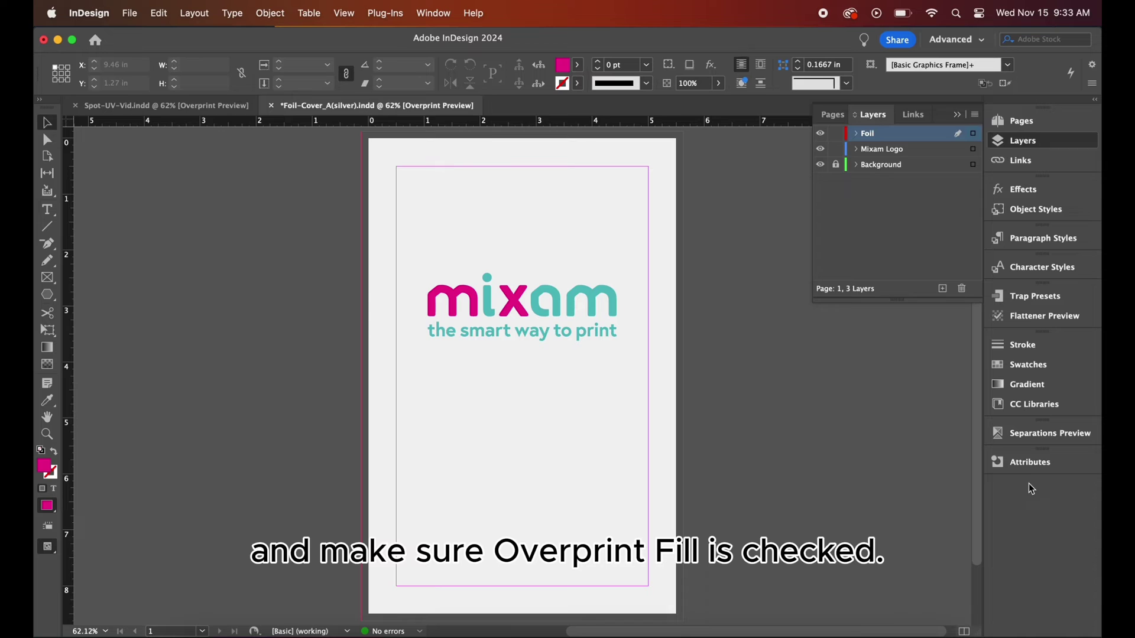
click(1030, 462)
click(453, 302)
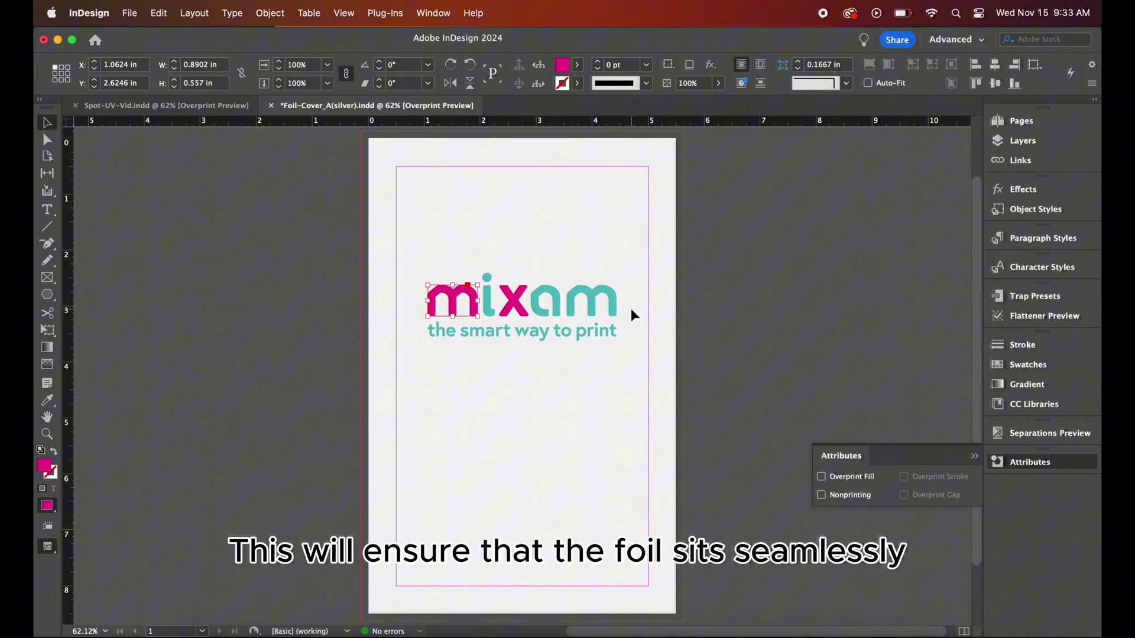
shift+click(515, 301)
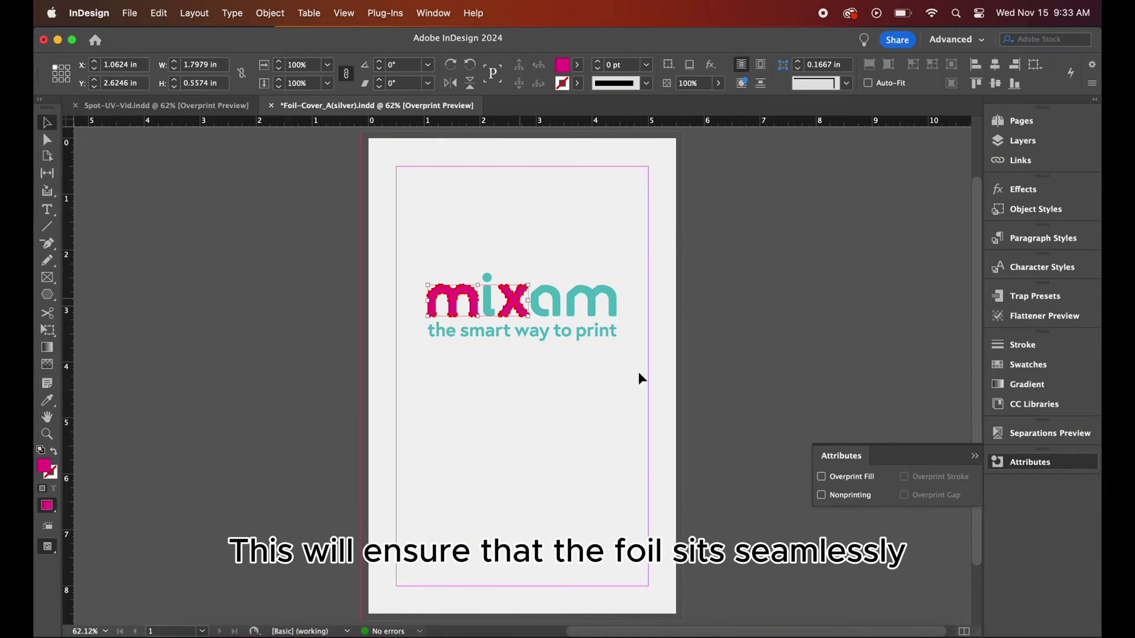
click(822, 478)
click(974, 457)
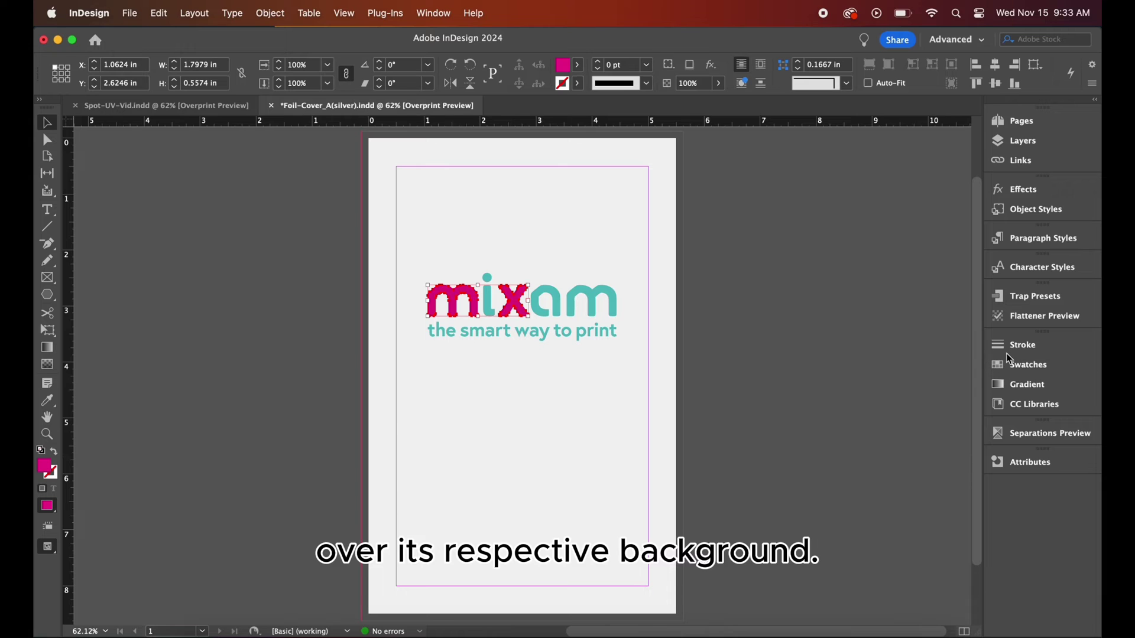
click(1041, 433)
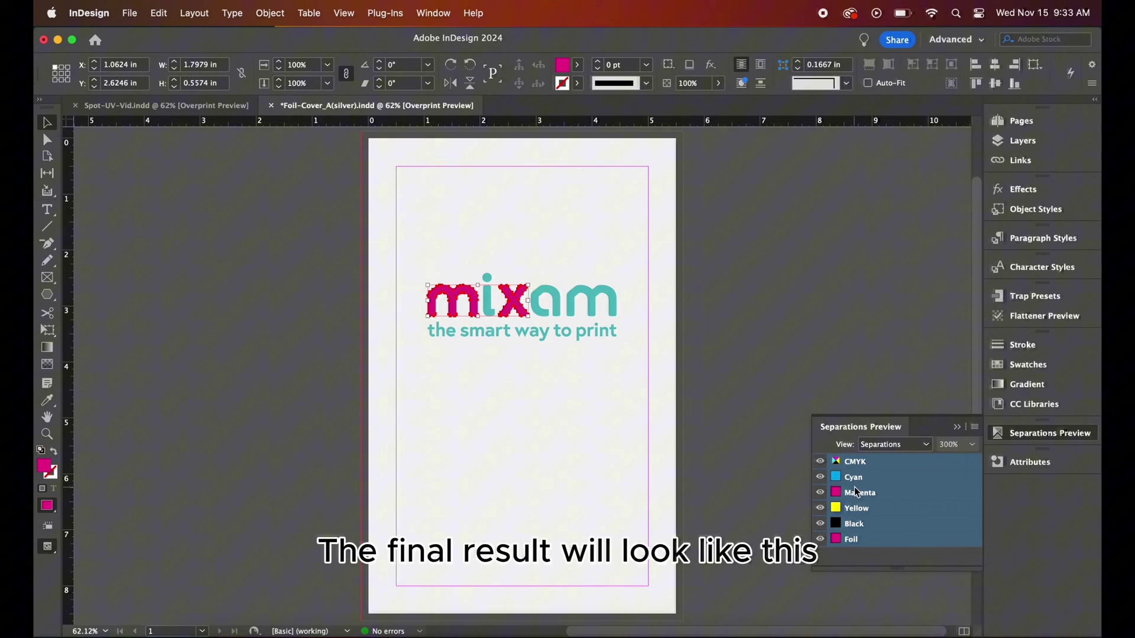
click(852, 539)
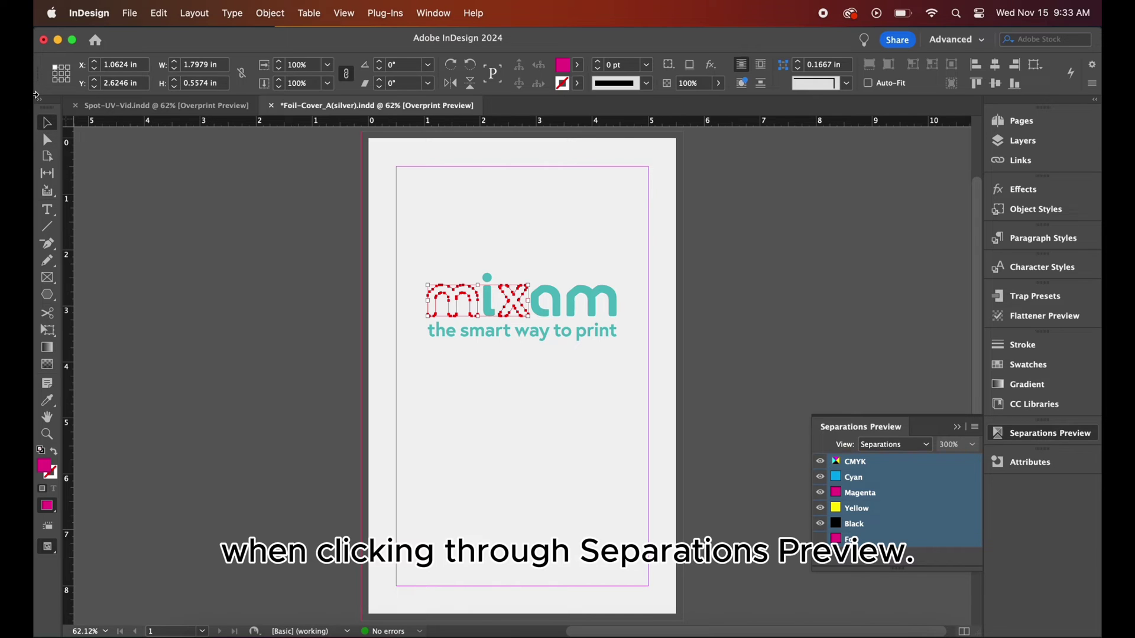
click(267, 299)
click(821, 538)
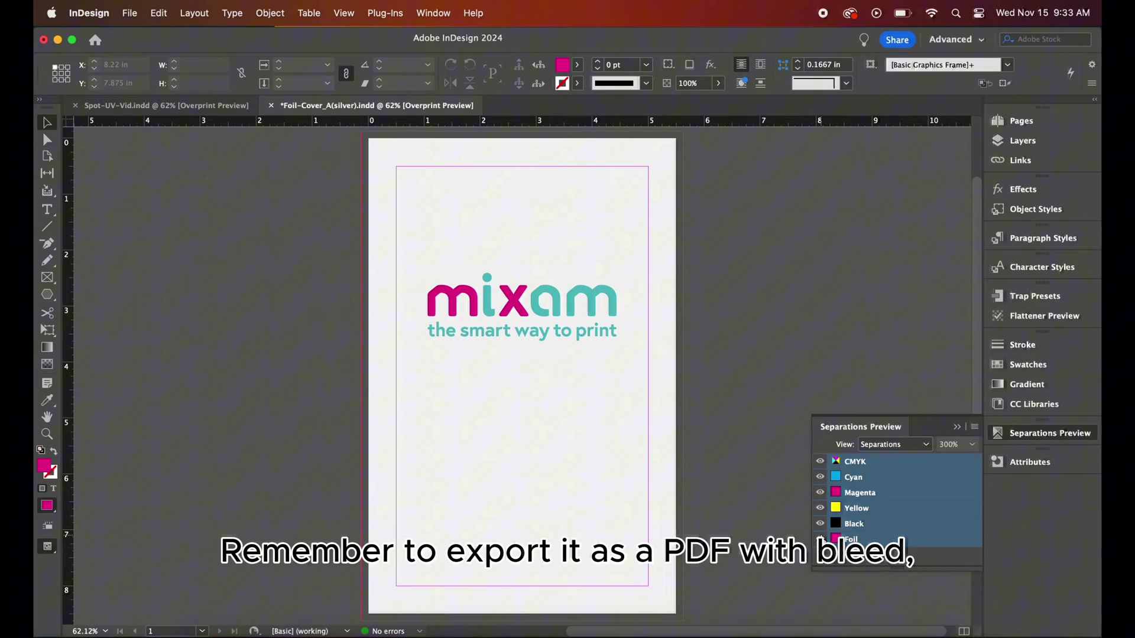
click(820, 538)
click(821, 539)
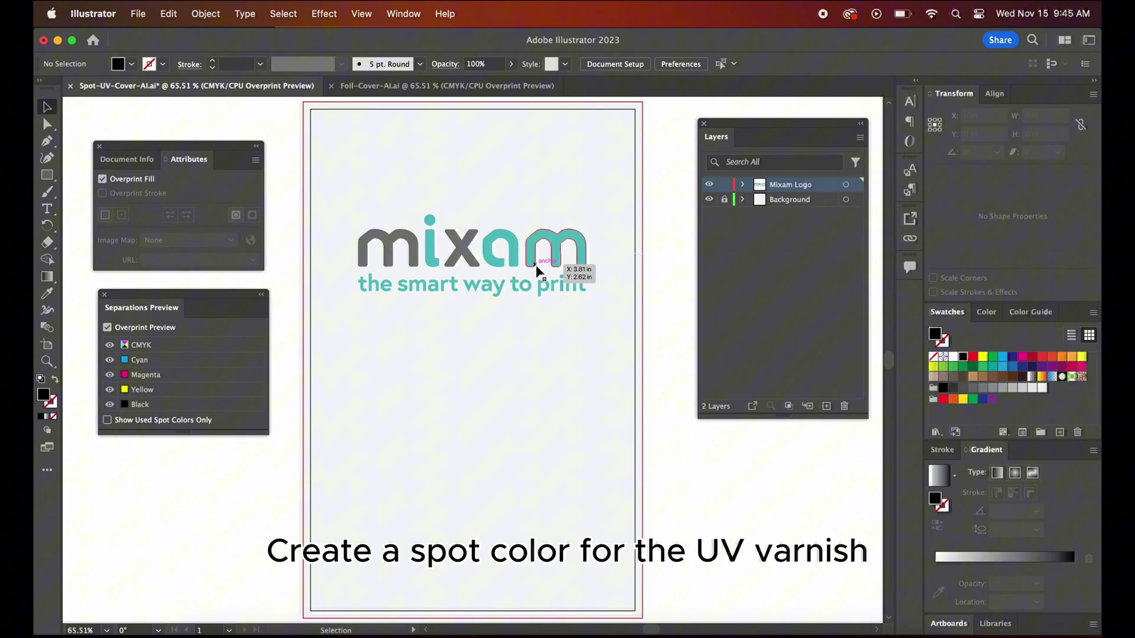
Create a Spot UV spot colour swatch at 100% magenta and 0% black.
click(1095, 312)
click(998, 273)
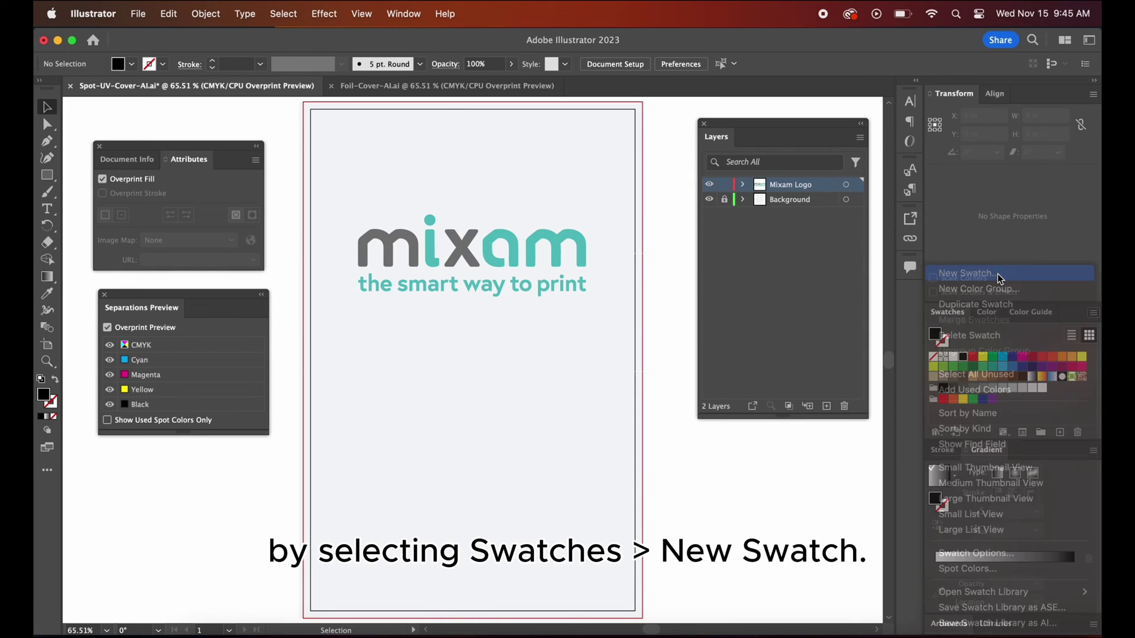
click(619, 257)
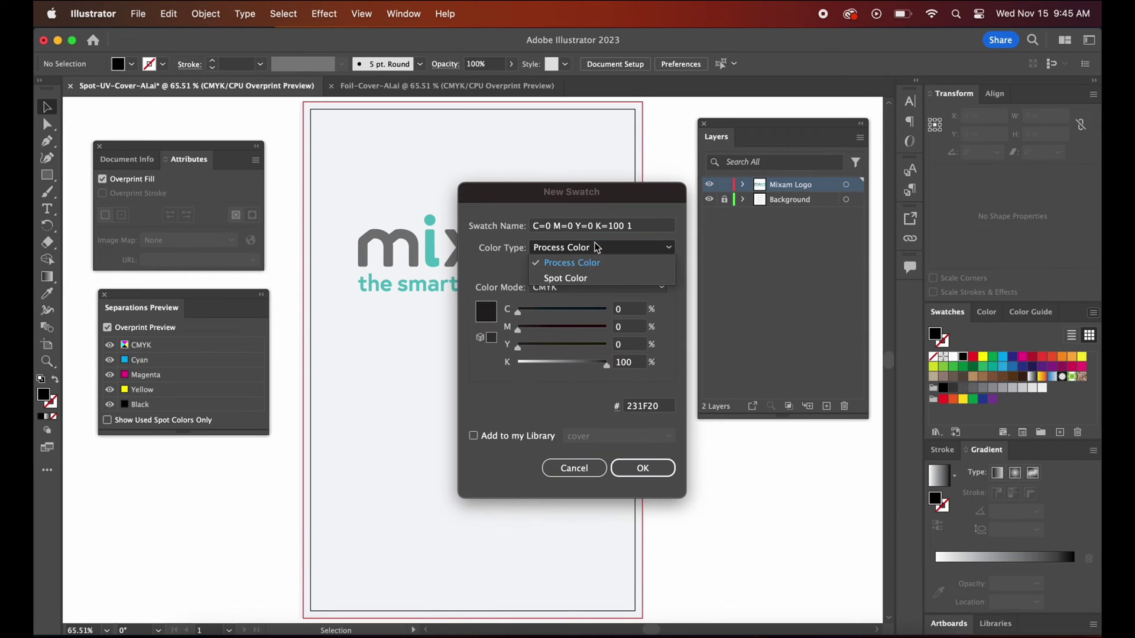
click(578, 276)
text(Sp)
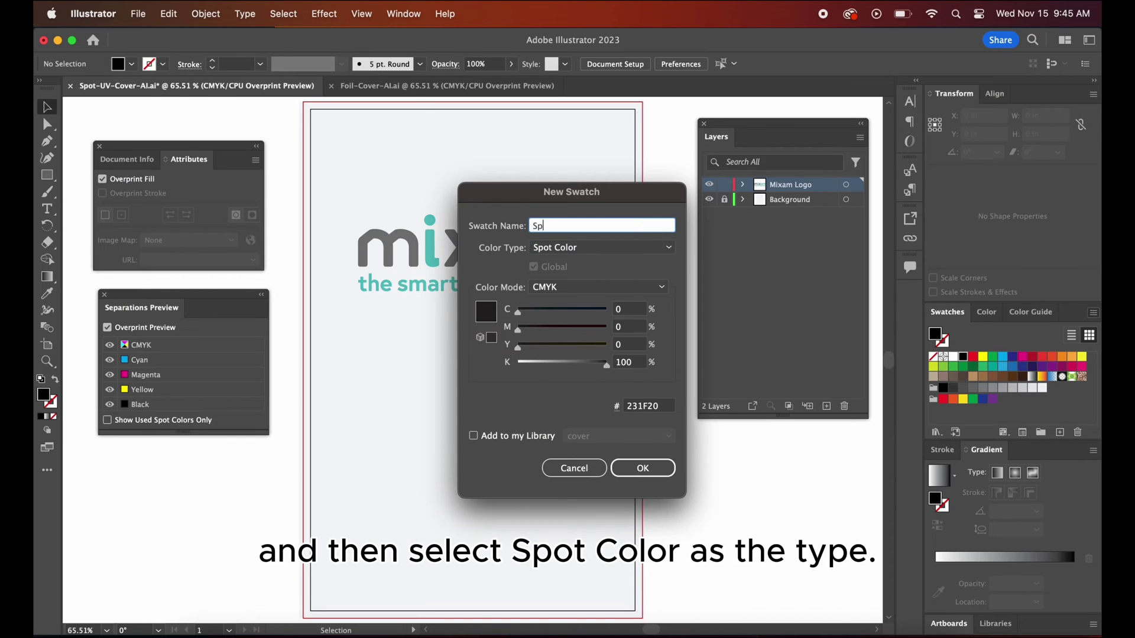
text(ot UV)
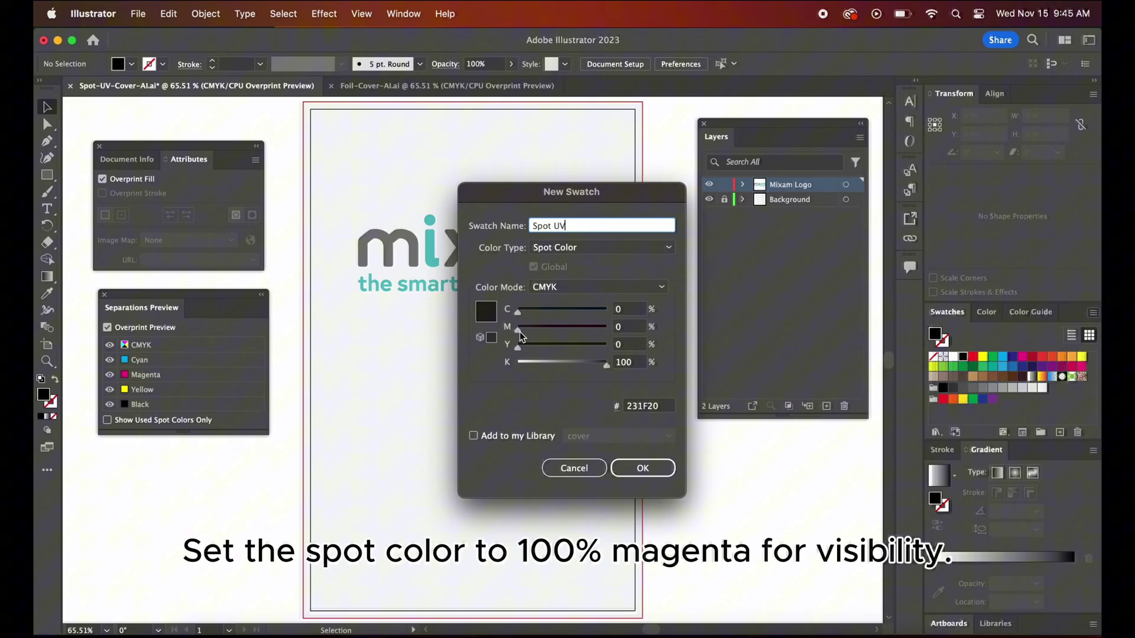
drag(518, 329, 644, 337)
drag(605, 372, 451, 371)
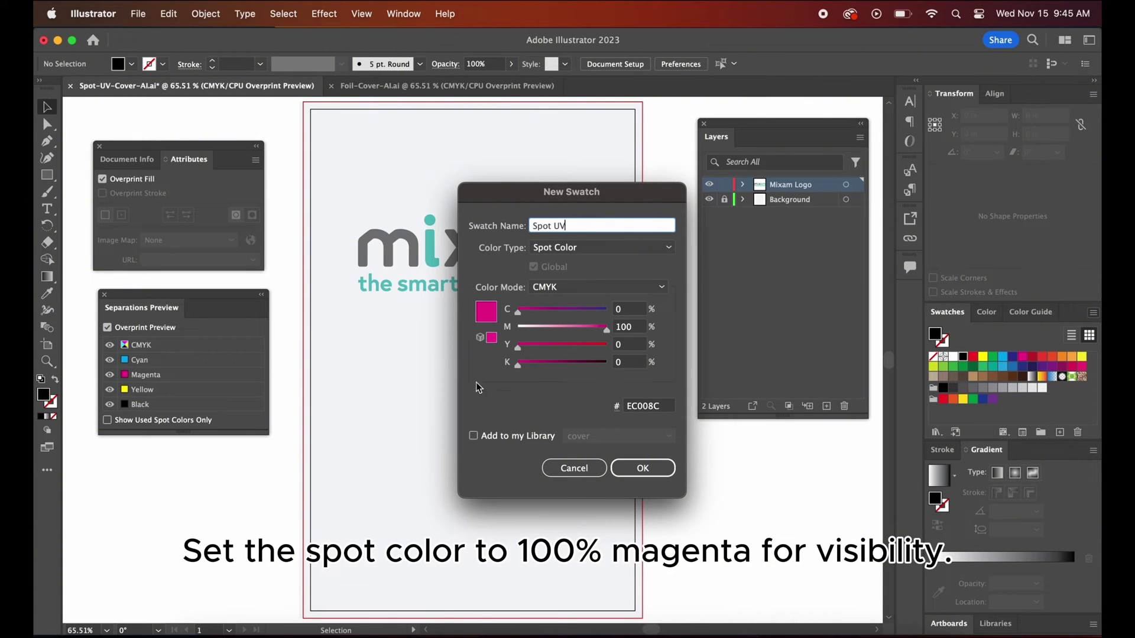
click(644, 469)
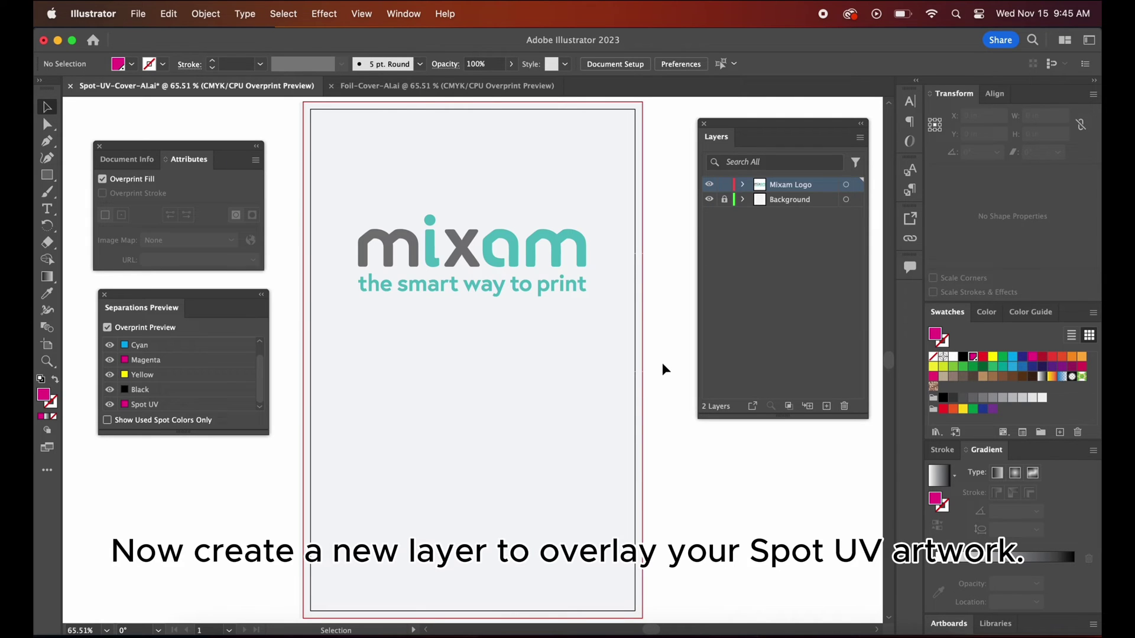
Copy the whole Mixam logo and add a new top layer named Spot UV.
drag(359, 223, 601, 342)
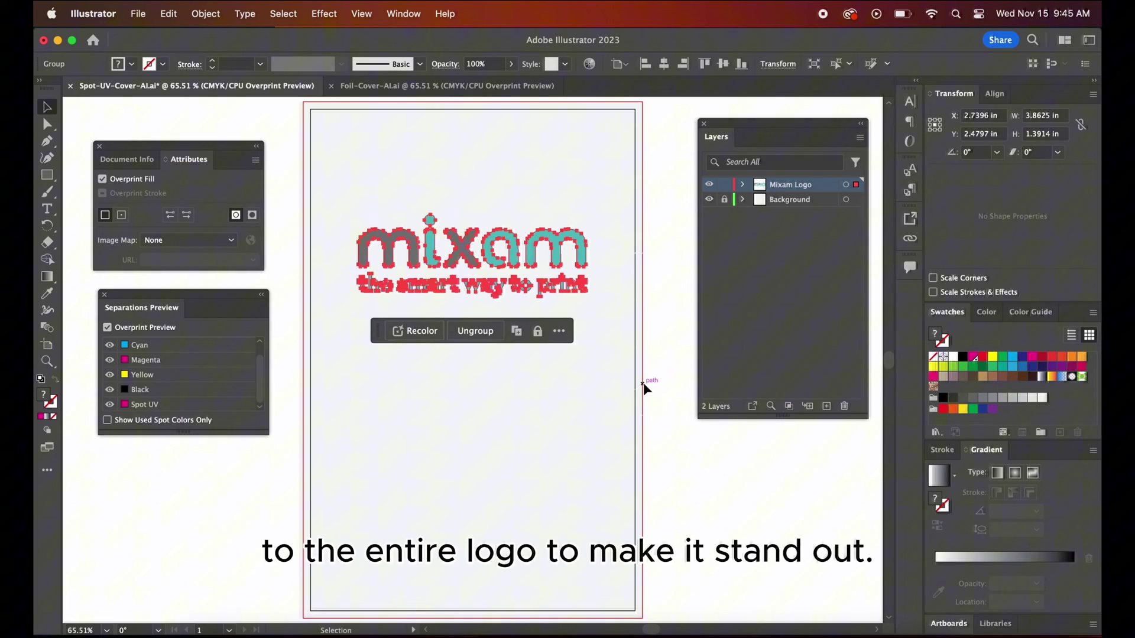
right_click(526, 249)
click(550, 284)
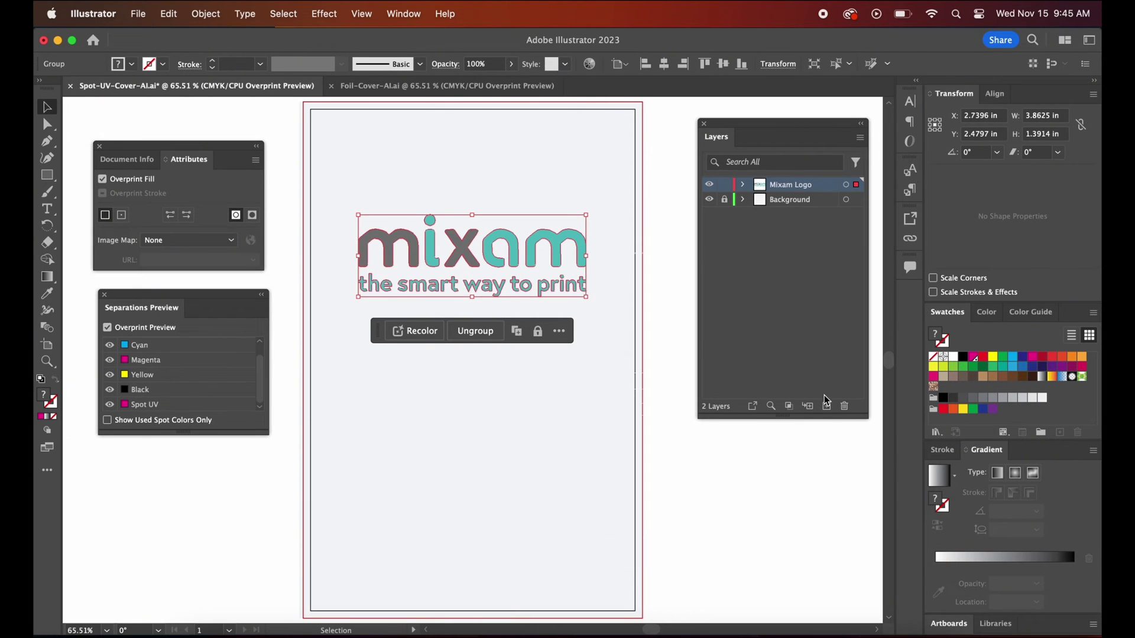
click(827, 406)
double_click(786, 185)
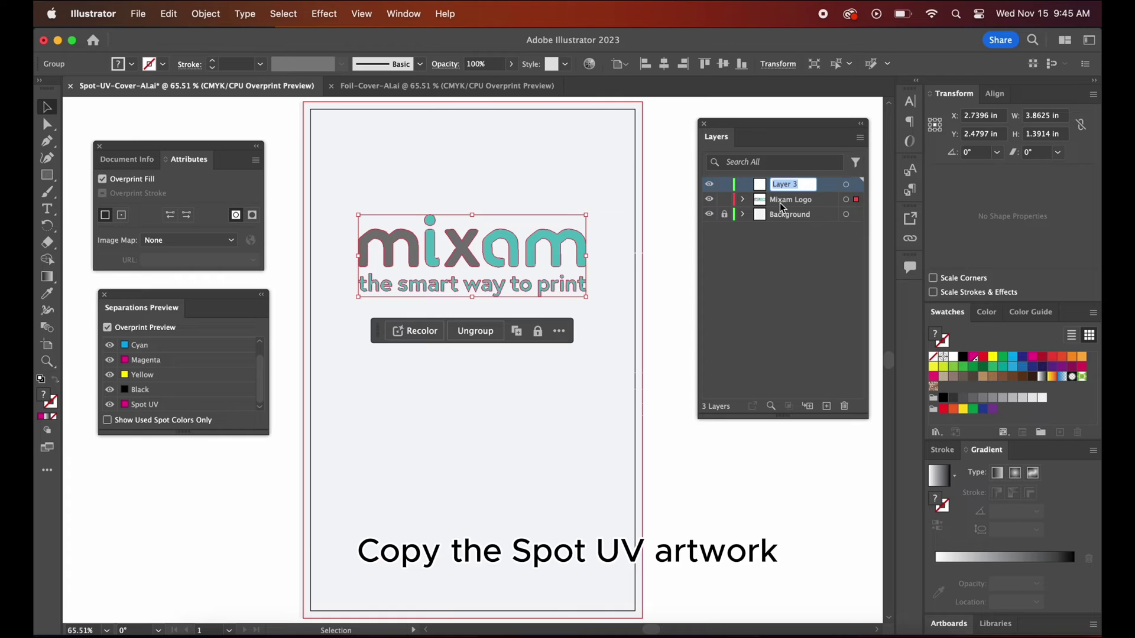
text(Spot UV)
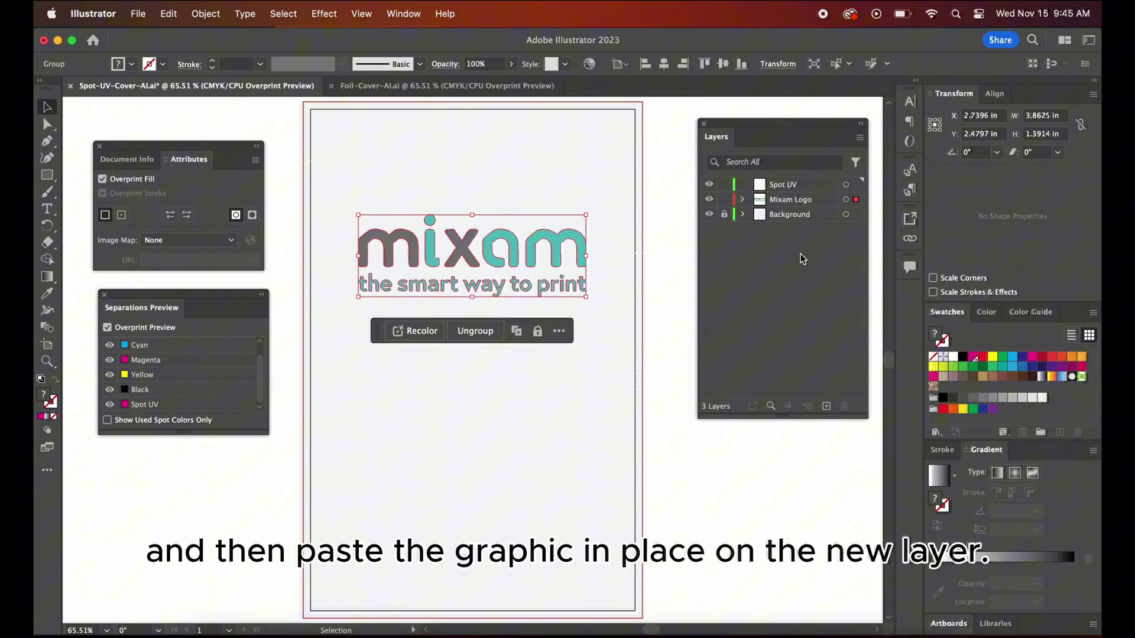
key(Return)
right_click(499, 204)
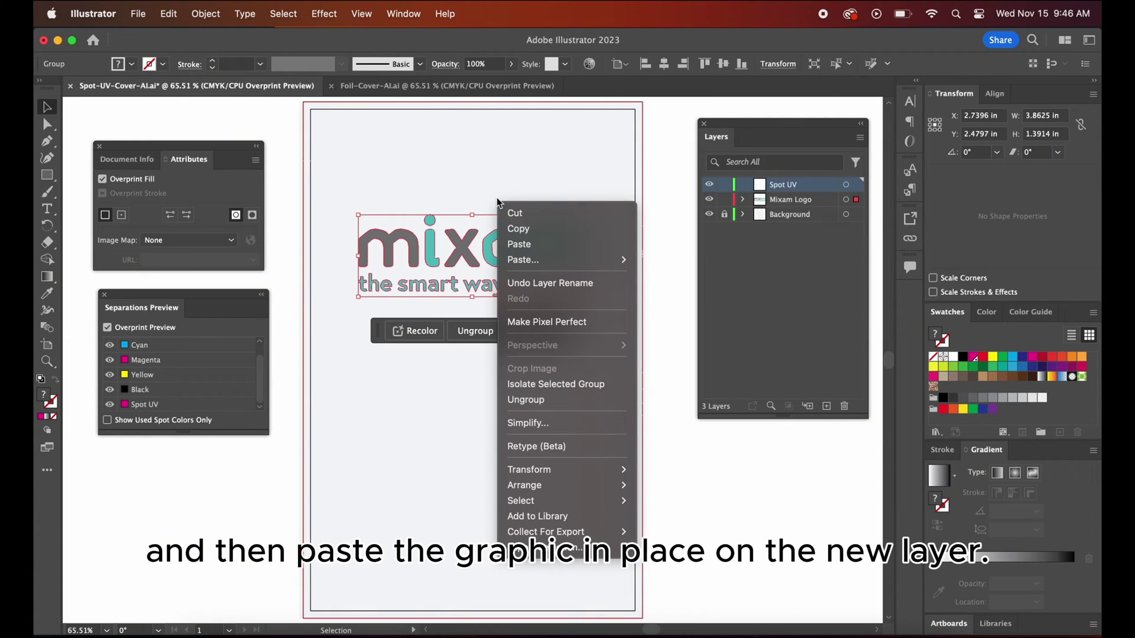
Paste the logo copy in place on the Spot UV layer and fill it with Spot UV.
mouse_move(532, 259)
click(676, 291)
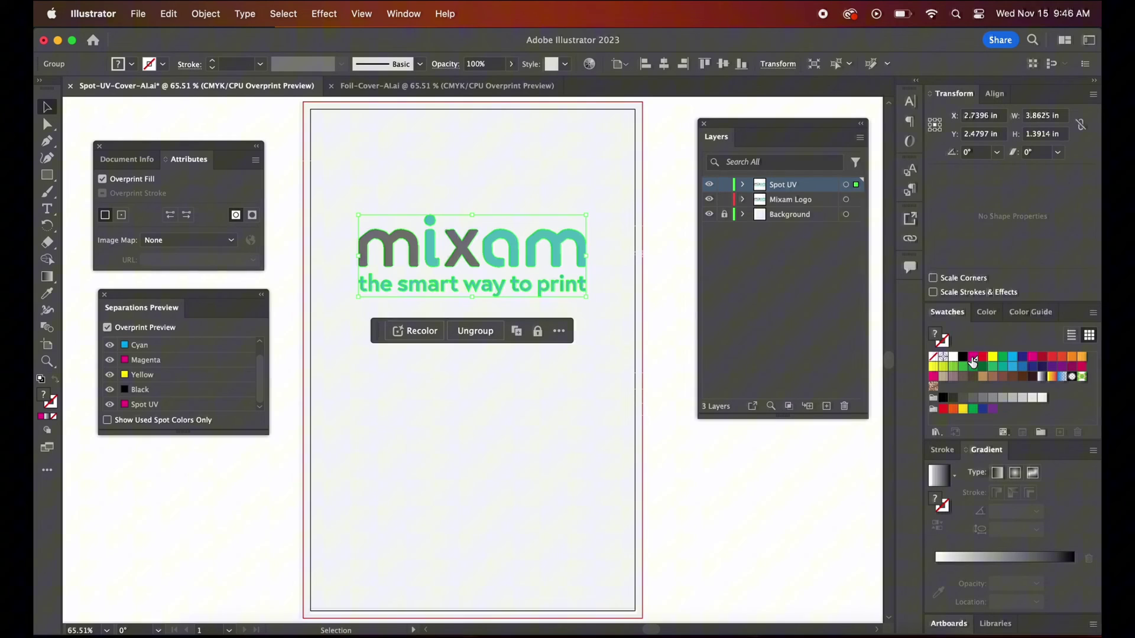
click(972, 358)
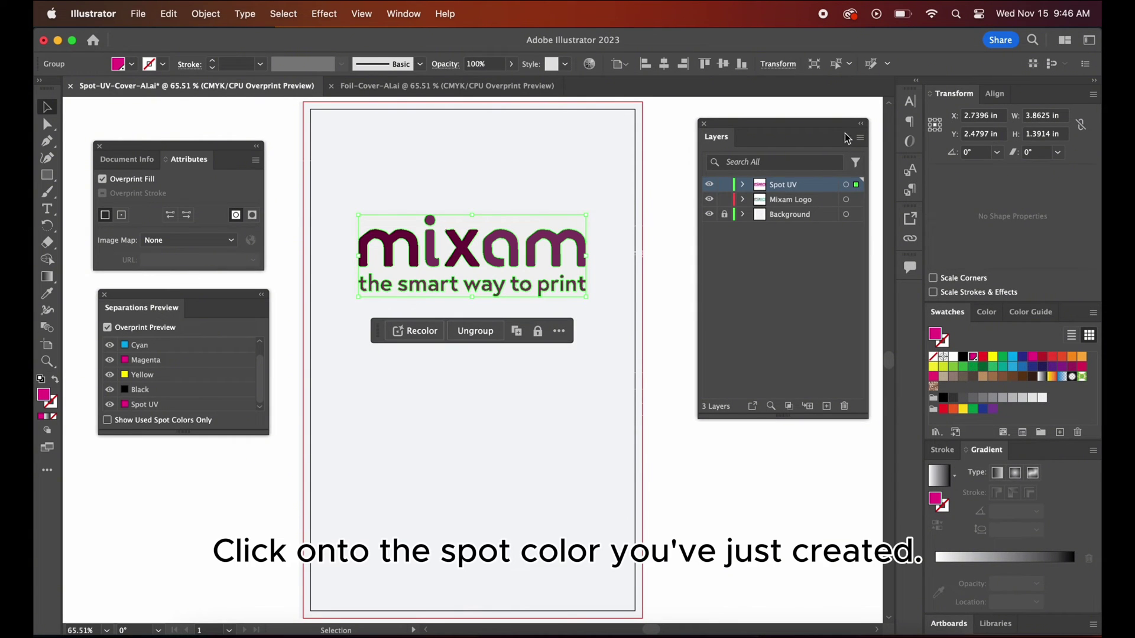
Toggle the Spot UV plate in Separations Preview to verify its coverage.
click(110, 404)
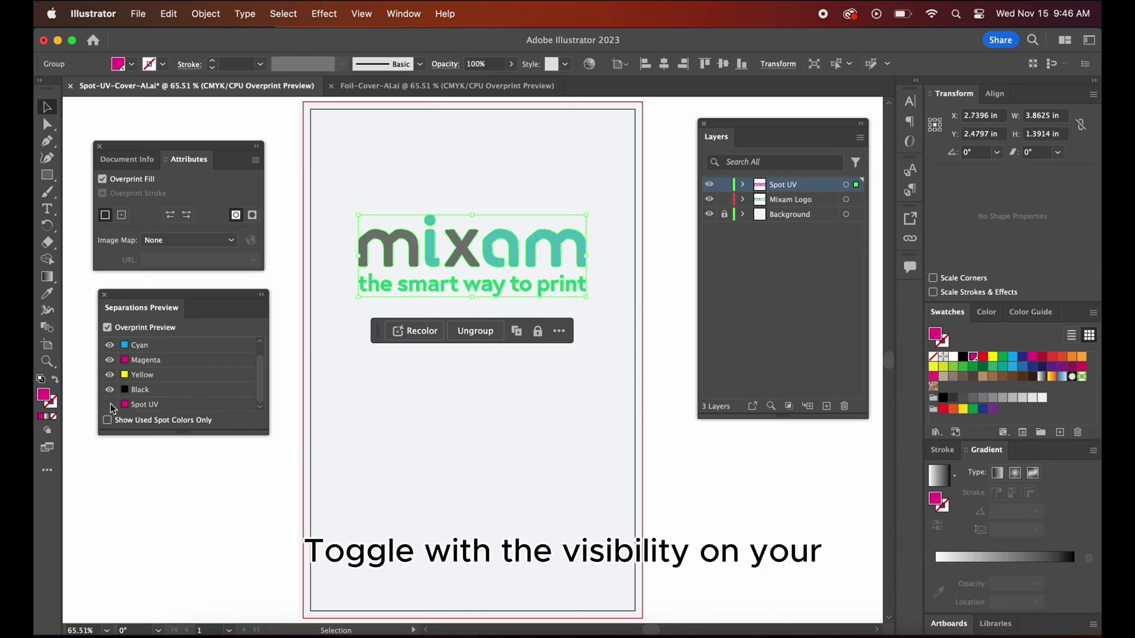
click(110, 404)
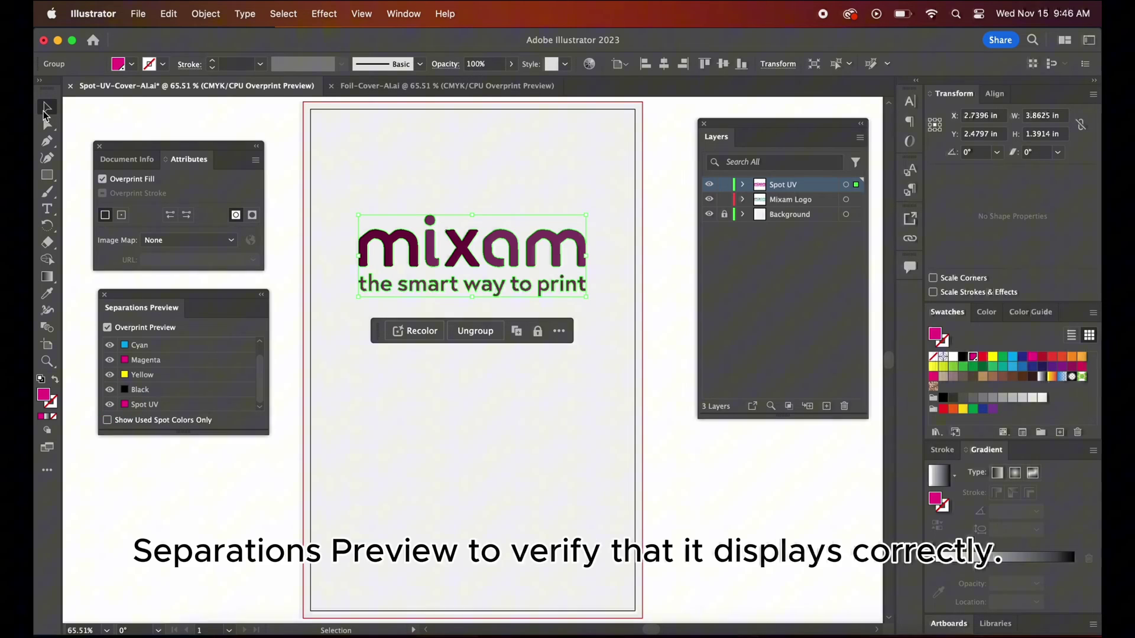
click(111, 405)
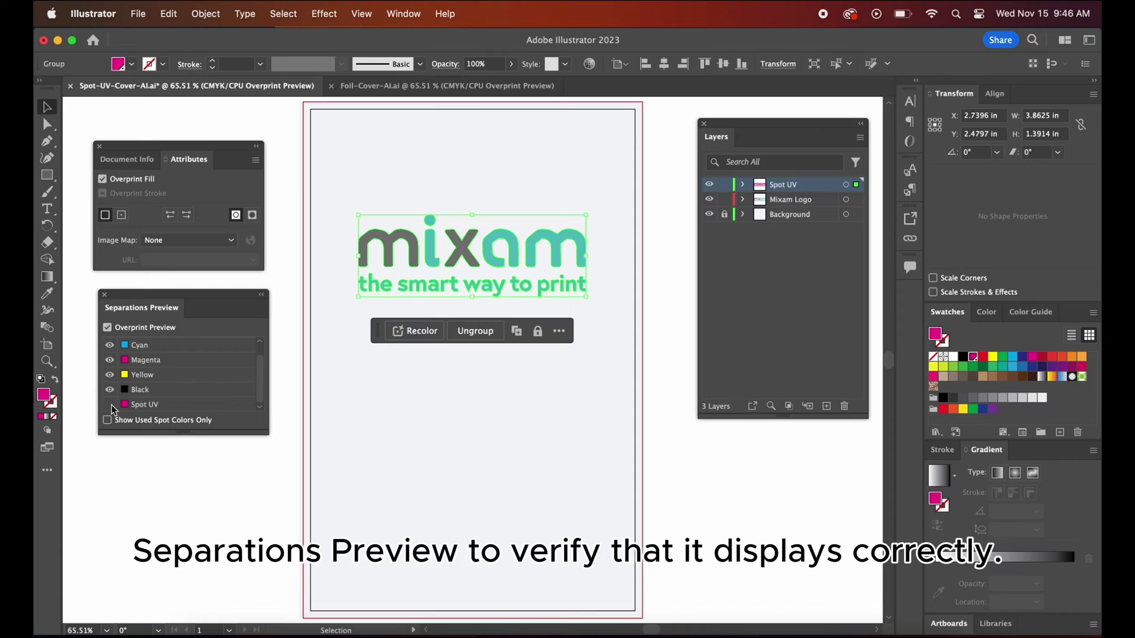
click(110, 405)
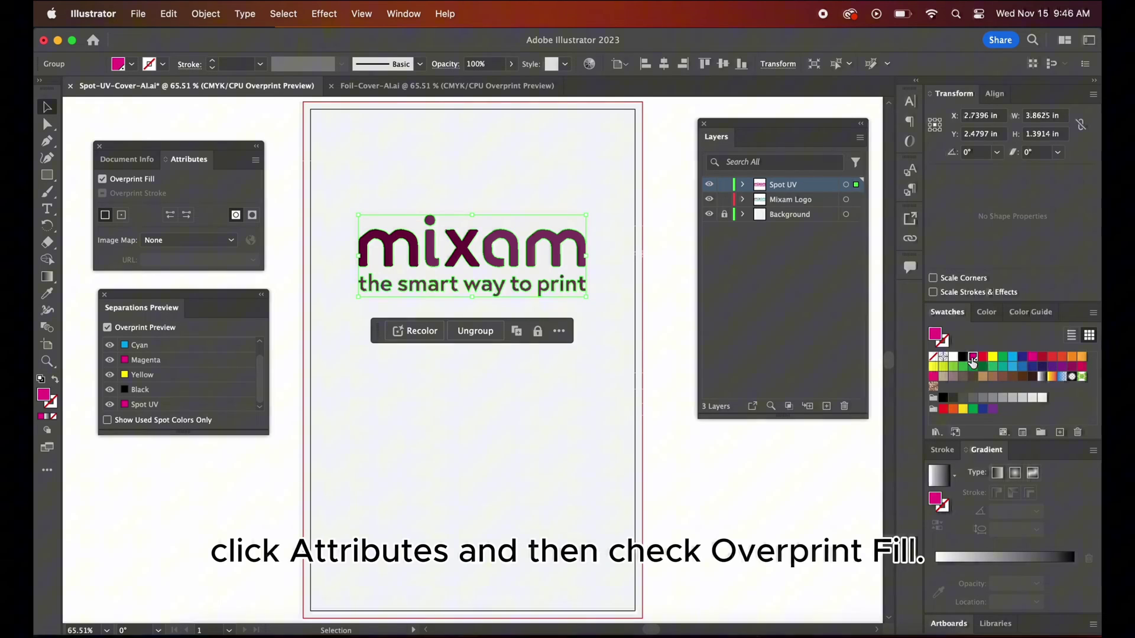
click(110, 404)
click(110, 405)
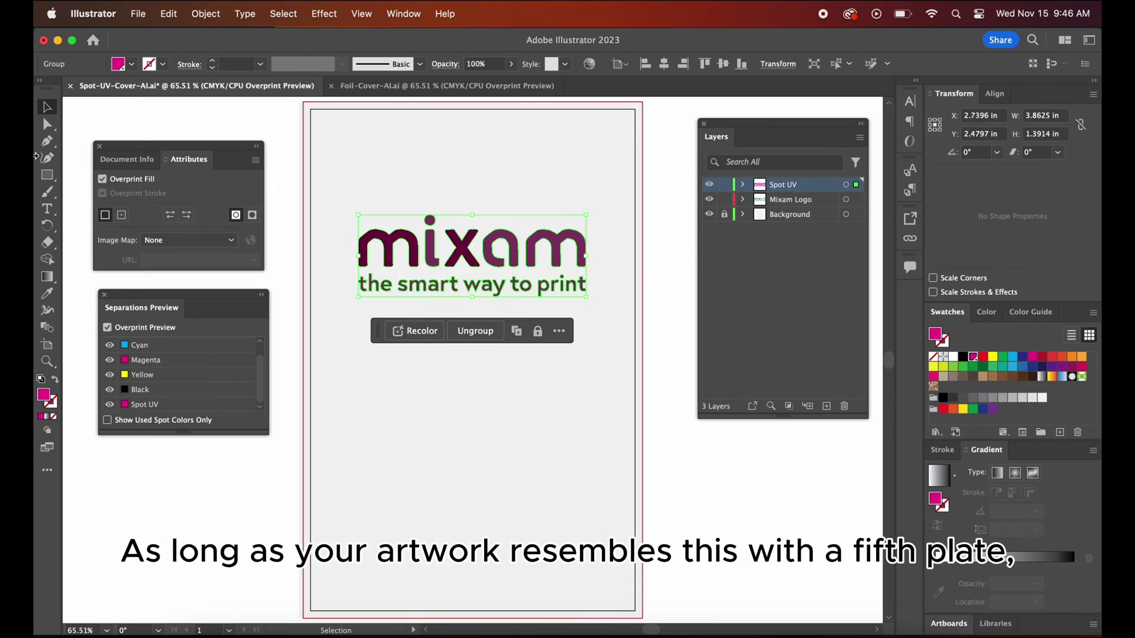
click(111, 404)
click(110, 404)
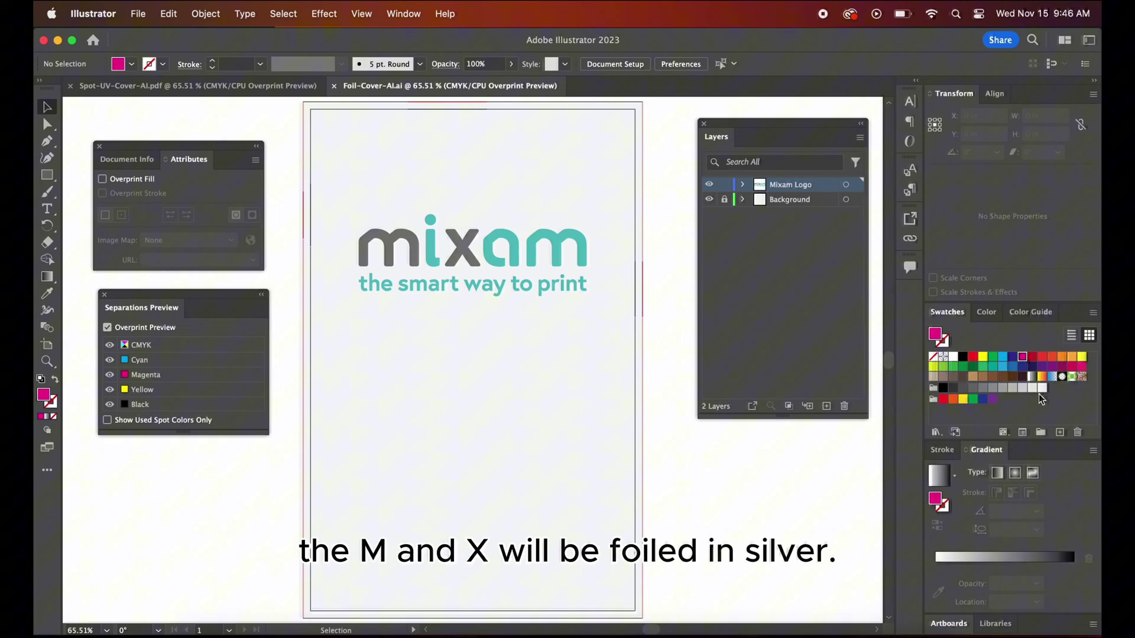
Reset the fill to black, then create a Foil spot swatch at 100% magenta, 0% black.
click(963, 356)
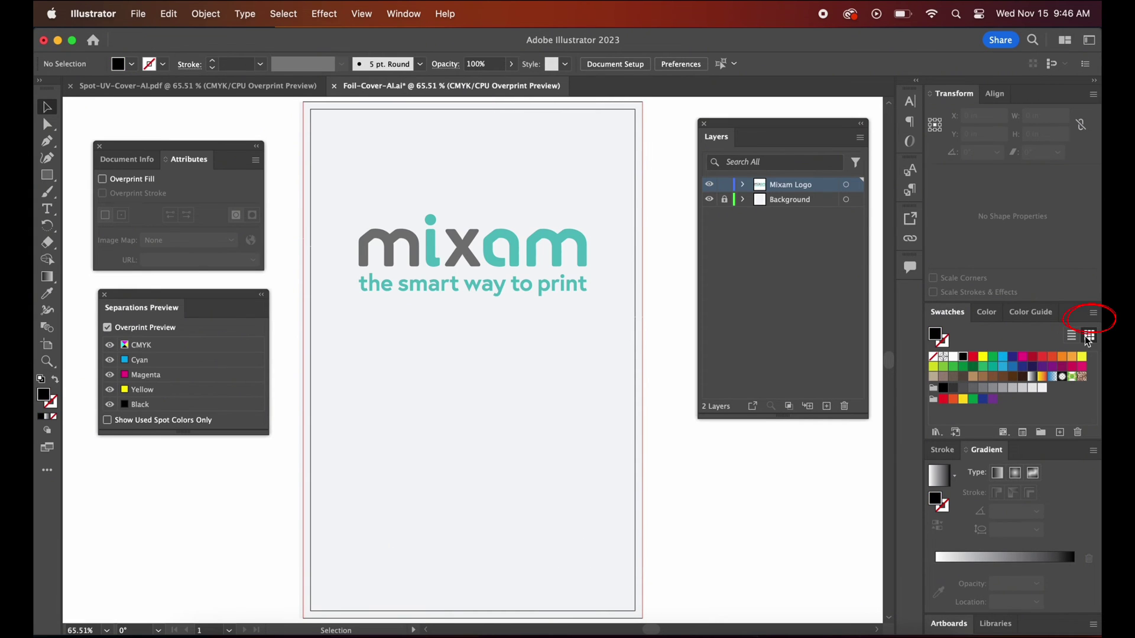
click(1093, 312)
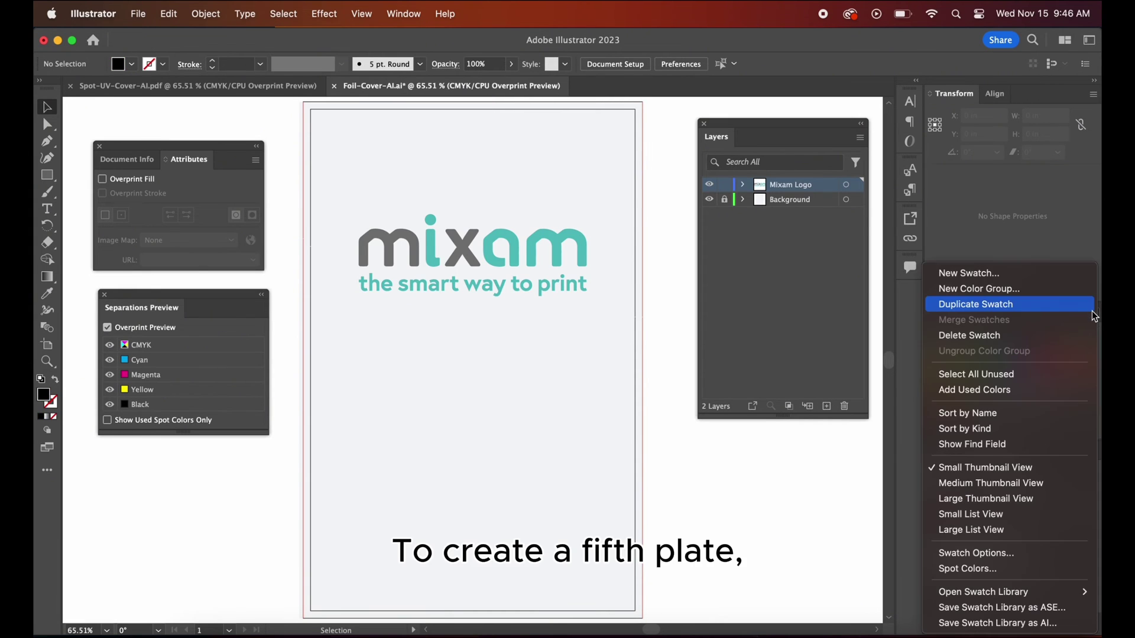
click(986, 273)
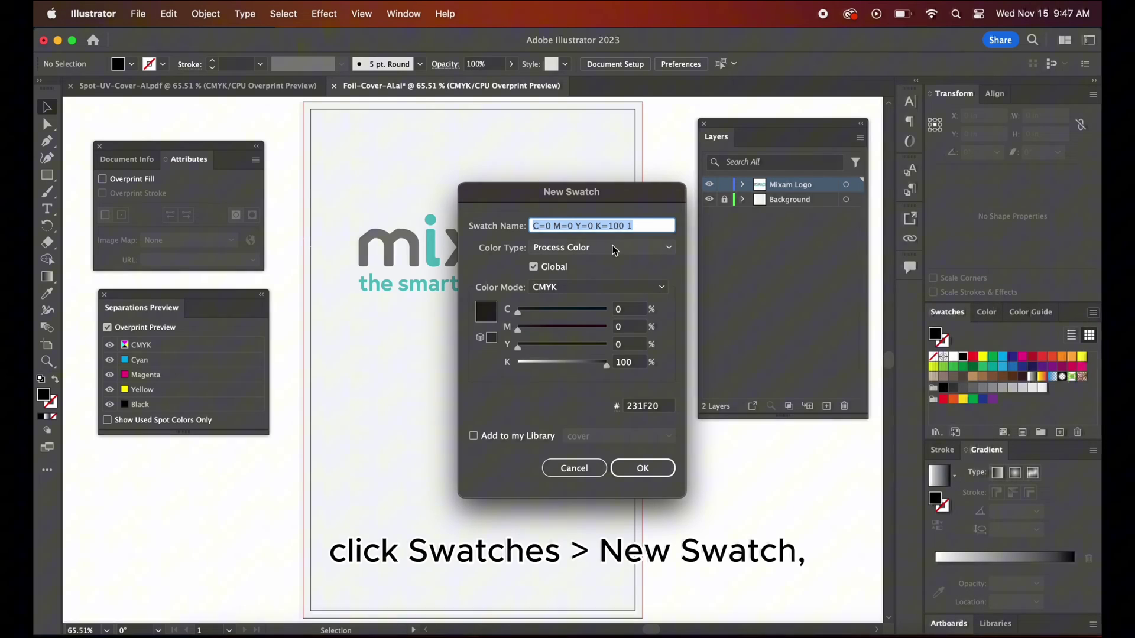
text(Foil)
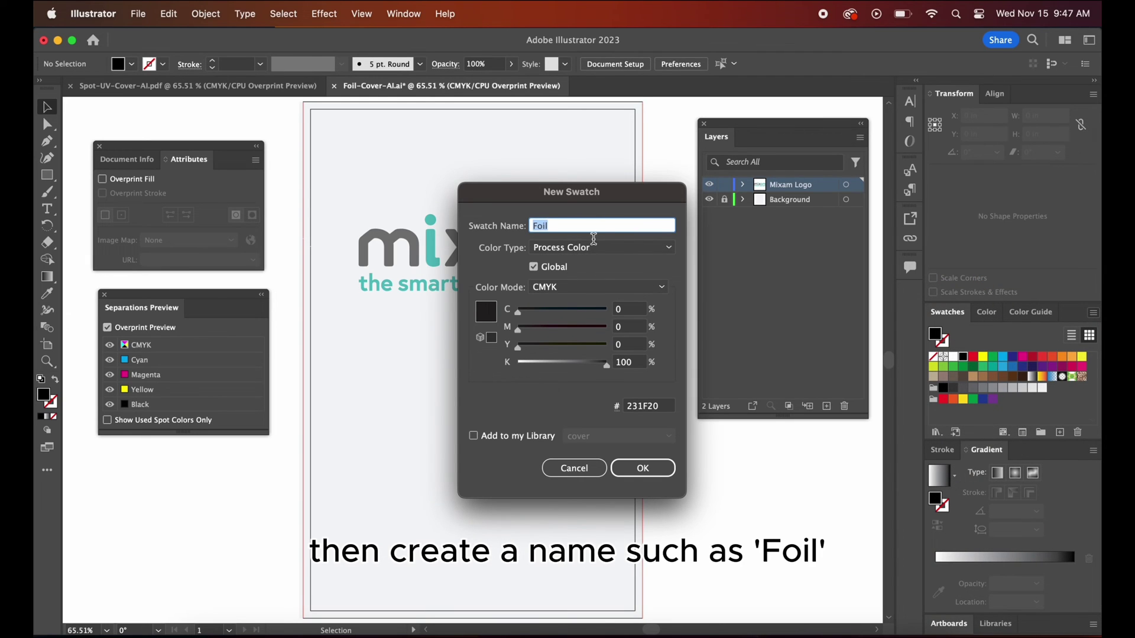
click(592, 247)
click(578, 278)
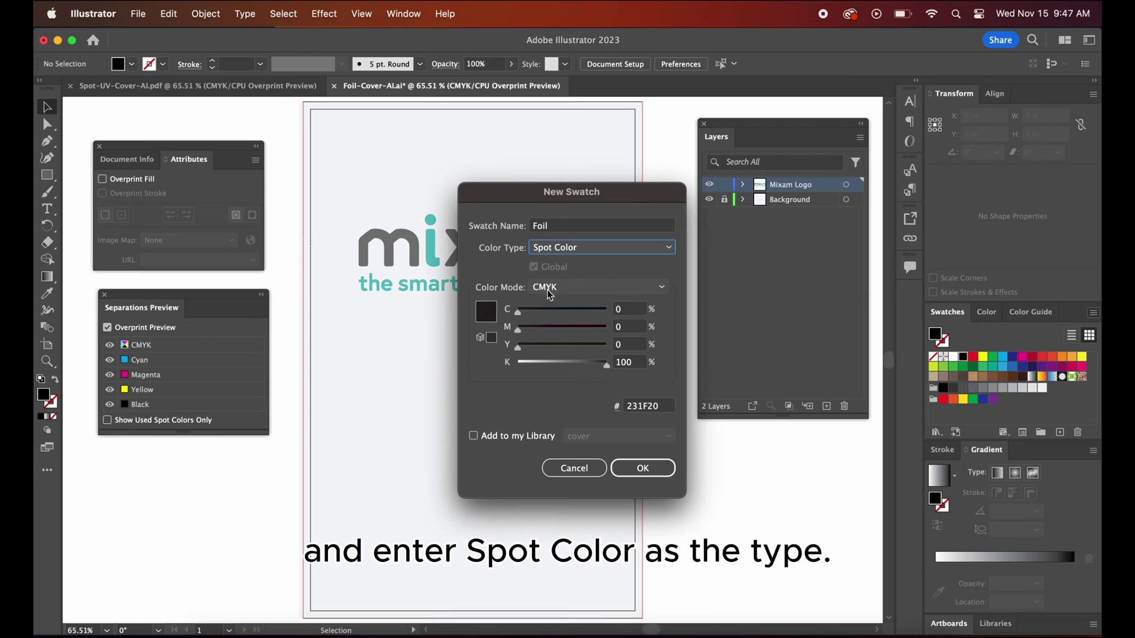
drag(517, 329, 705, 334)
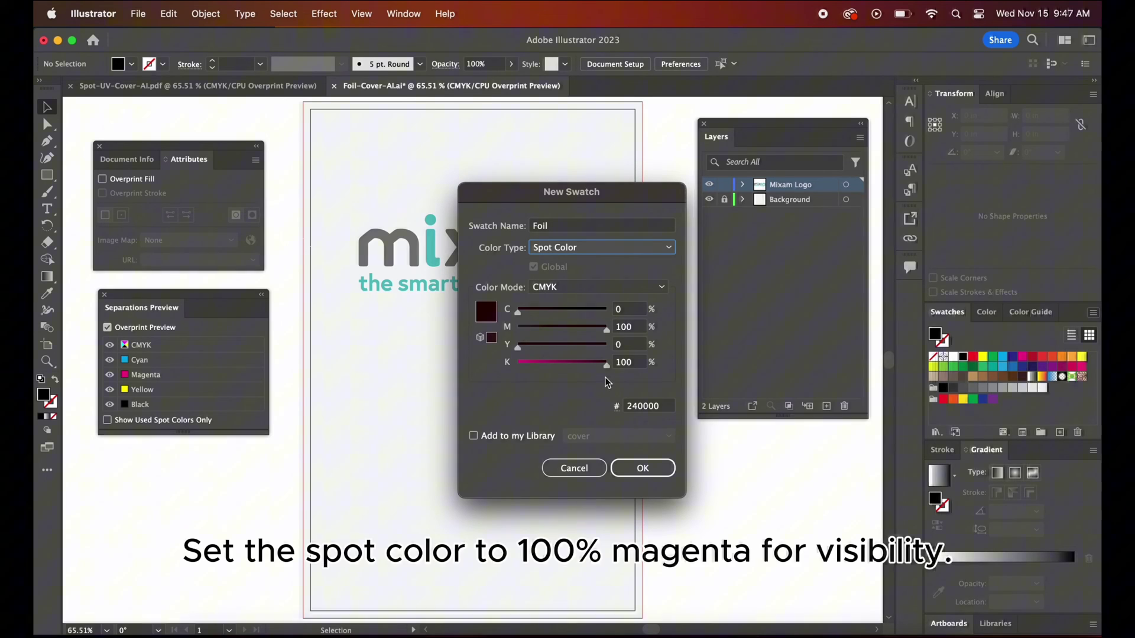
drag(586, 365, 477, 365)
click(664, 471)
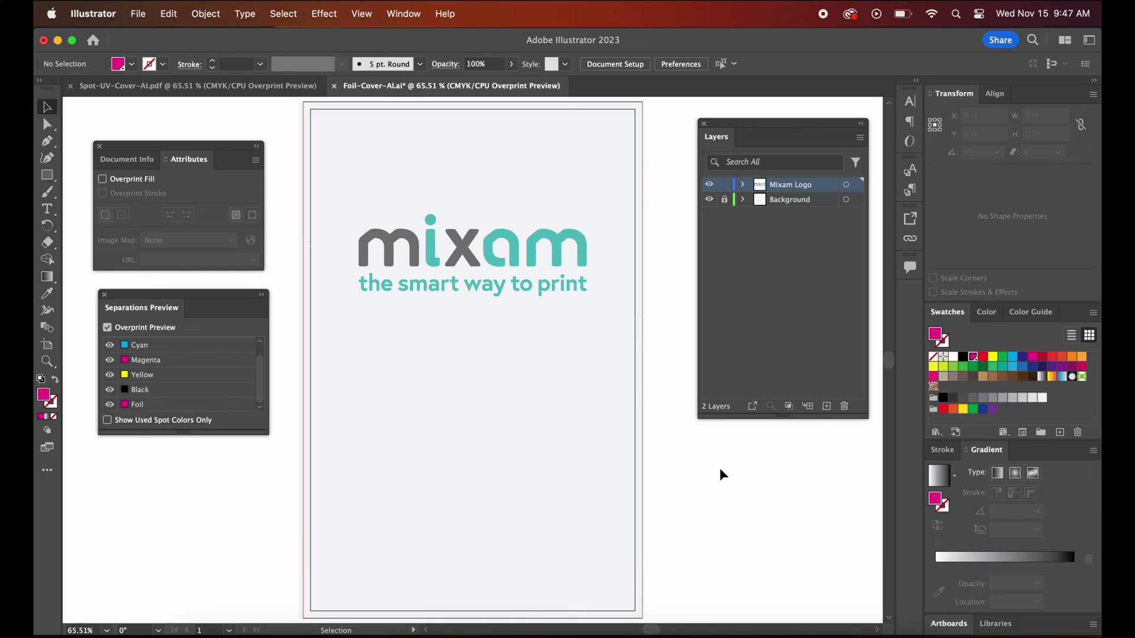
Add a new layer above Mixam Logo and name it 'Foil'.
click(820, 408)
double_click(785, 185)
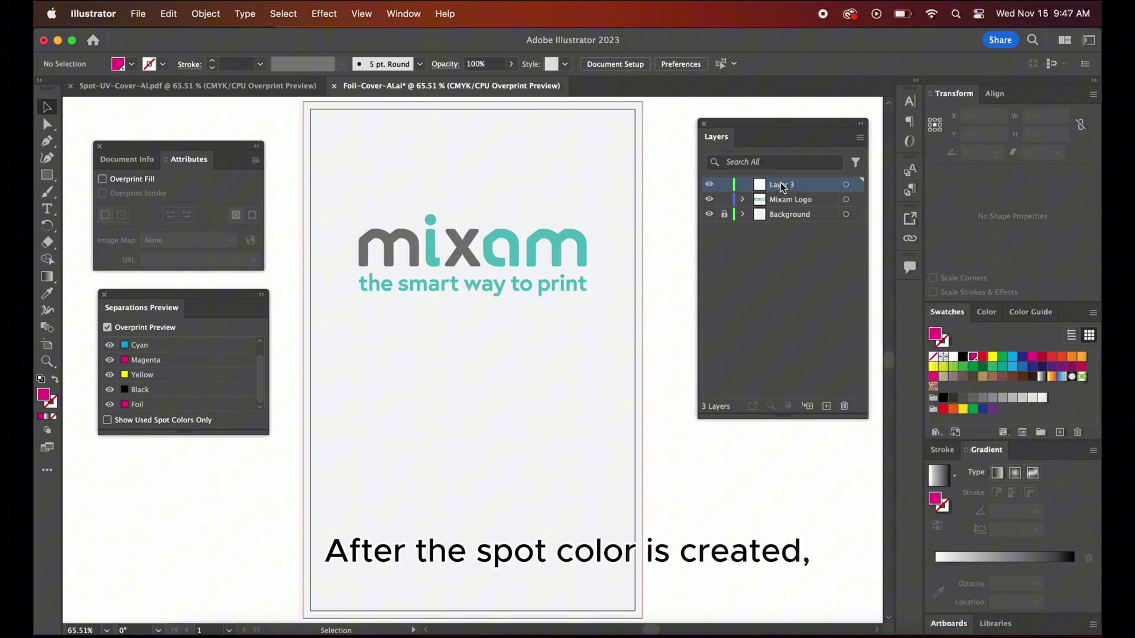
text(Foil)
click(714, 318)
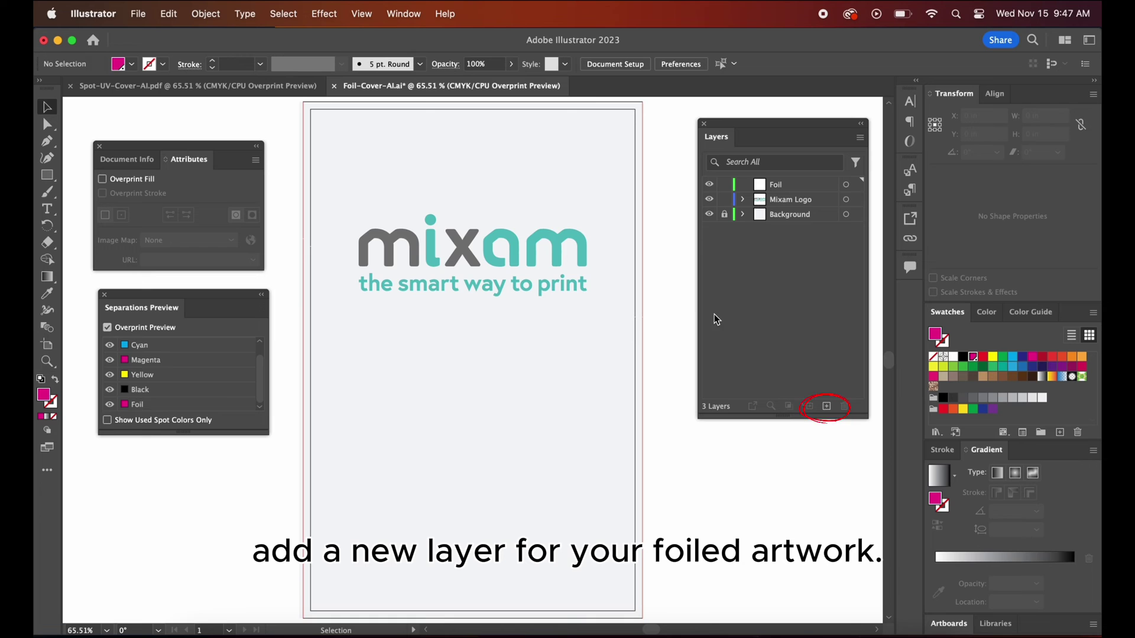
Isolate the logo group and cut its letters m and x.
click(391, 248)
double_click(394, 247)
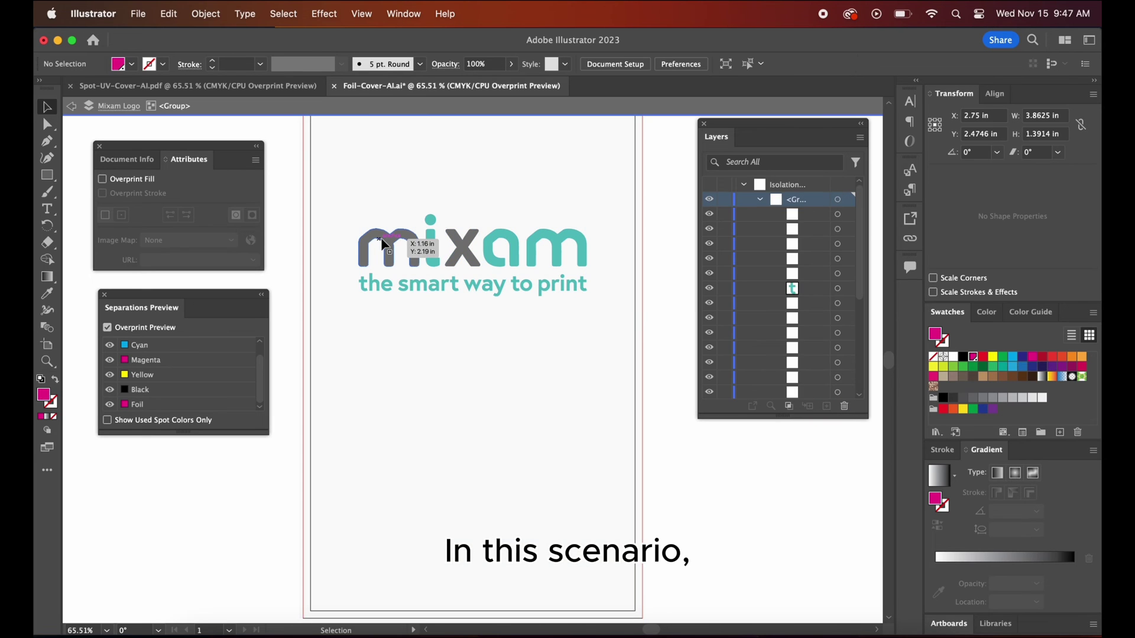
click(394, 246)
shift+click(460, 250)
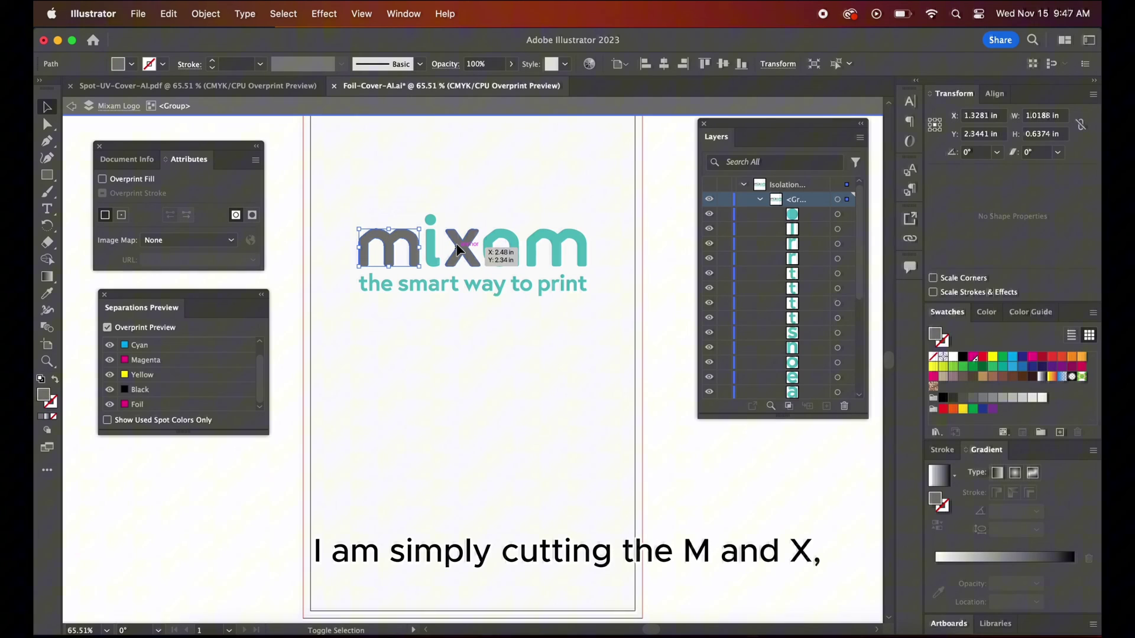
key(cmd+x)
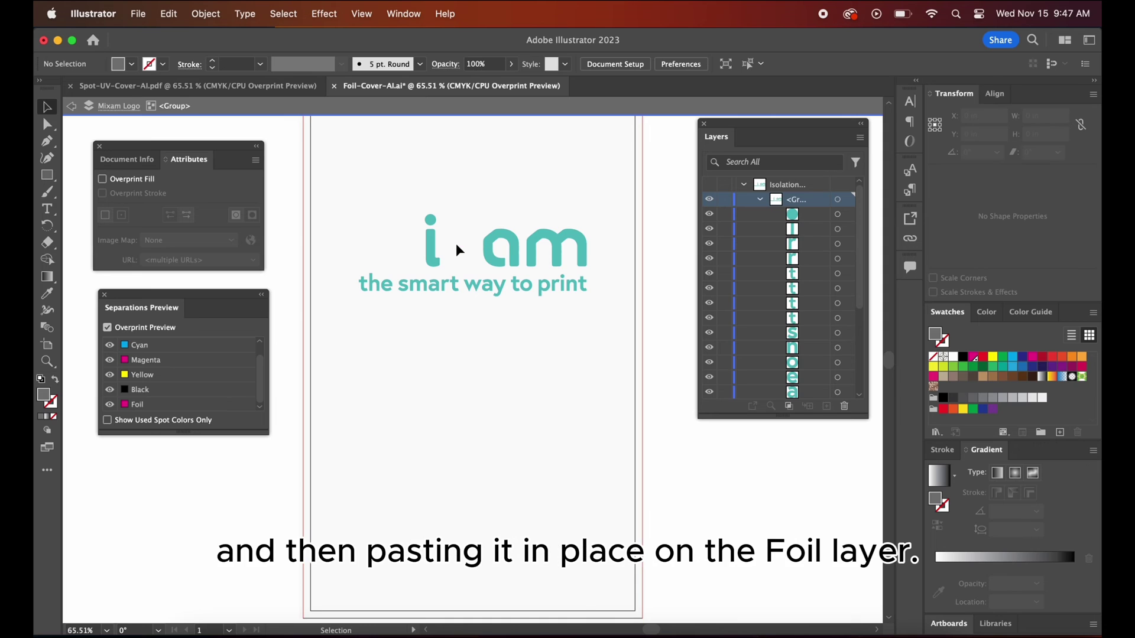
key(cmd+z)
right_click(456, 244)
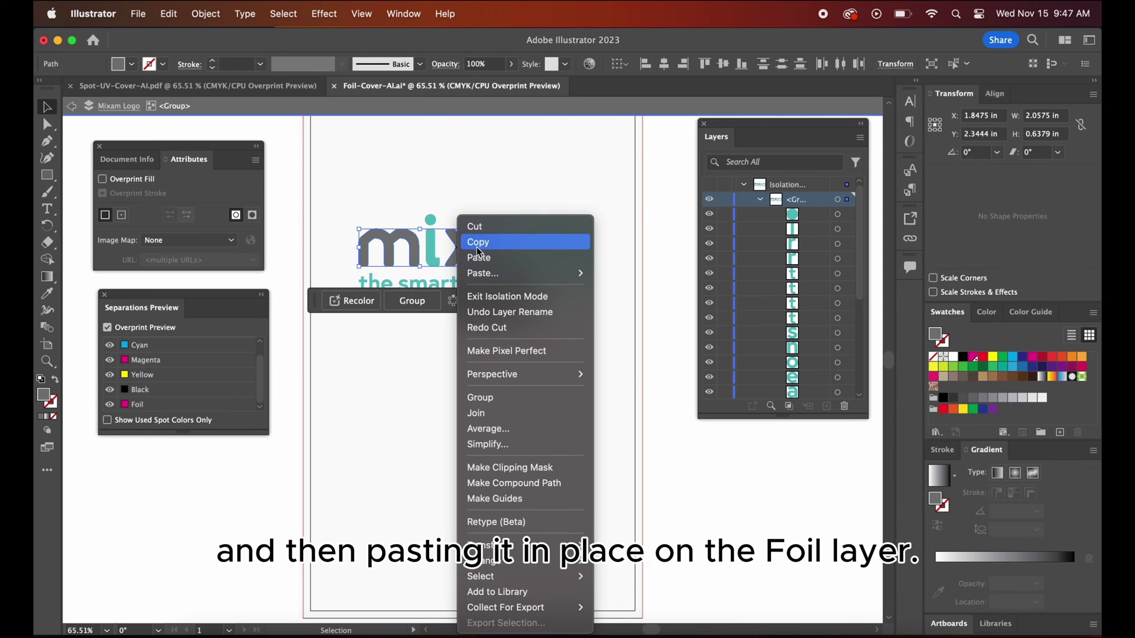
click(483, 226)
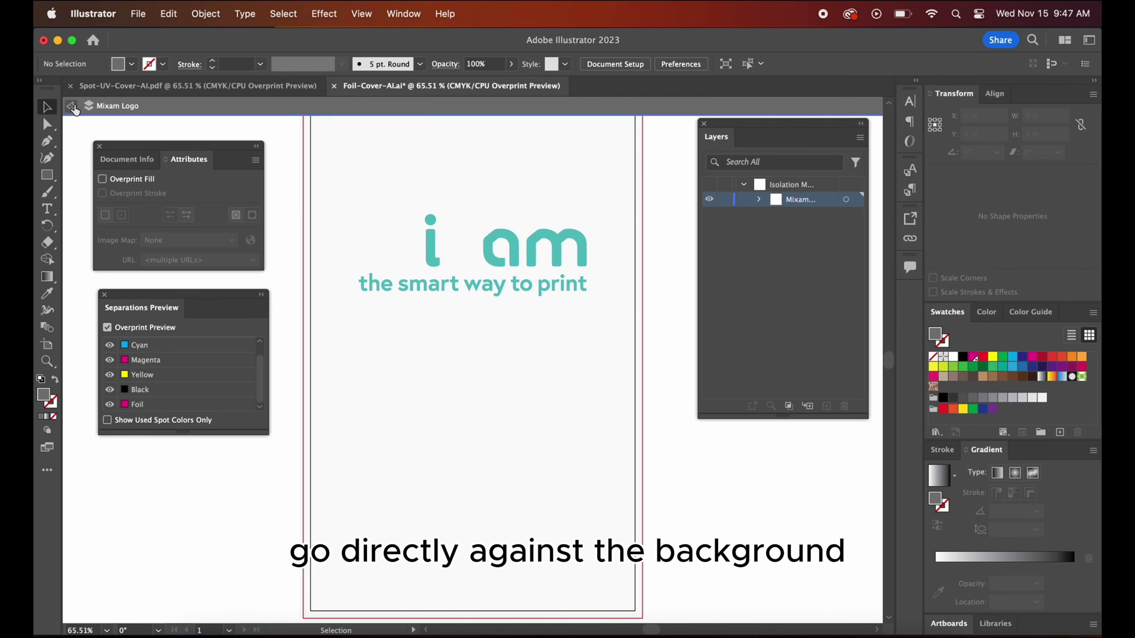
Exit isolation and paste the m and x in place on the Foil layer.
click(70, 107)
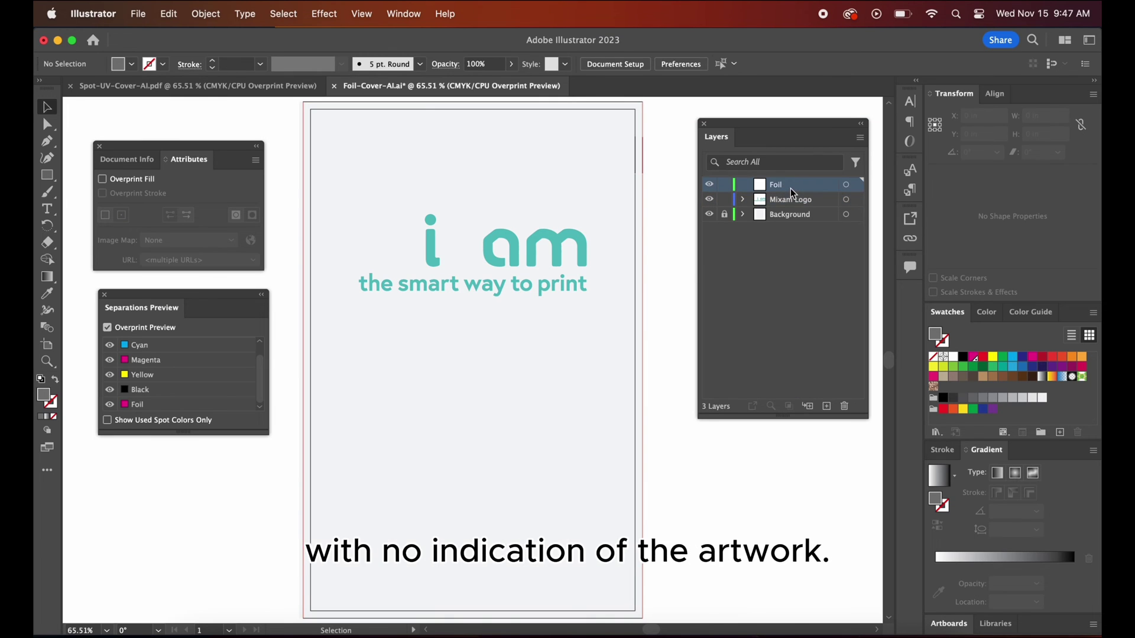
right_click(474, 257)
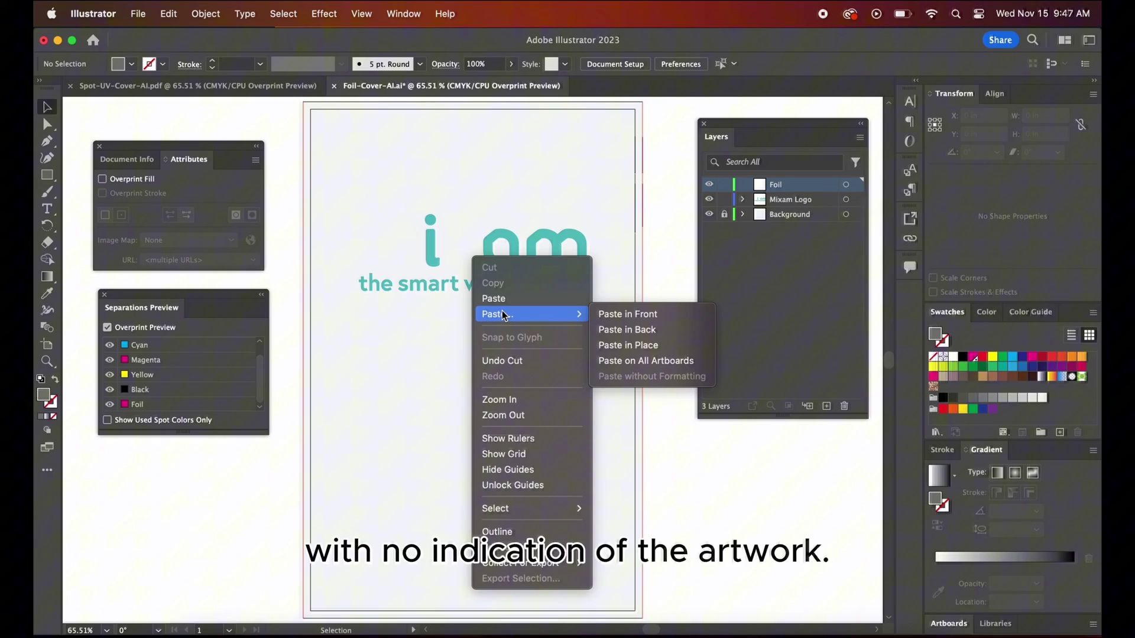
click(637, 349)
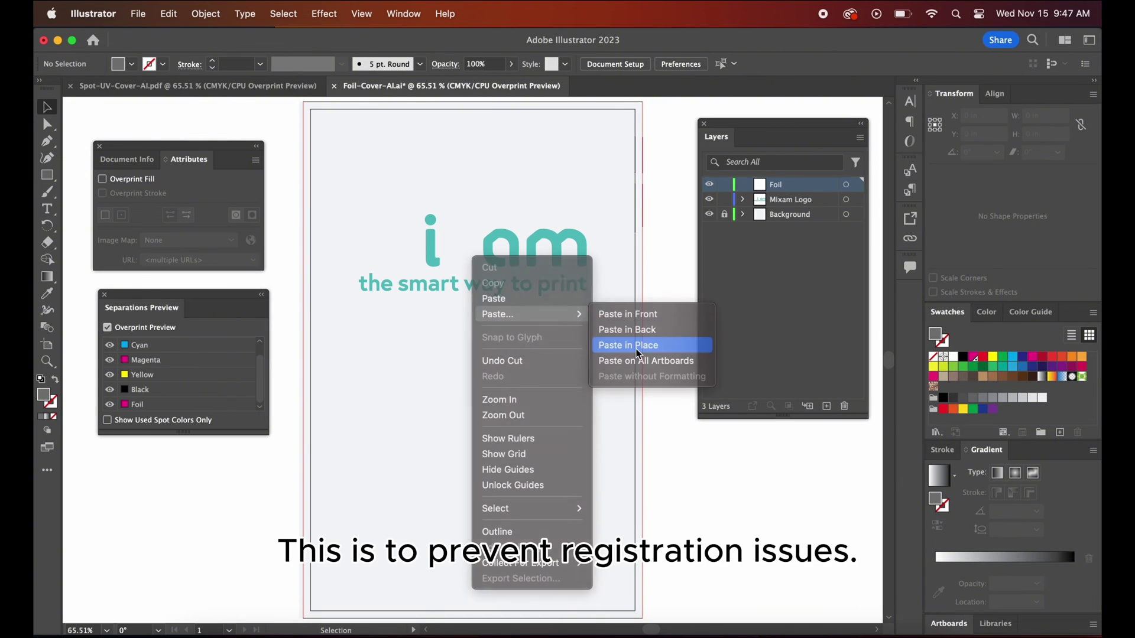
Fill the pasted m and x with the Foil spot colour and set Overprint Fill.
click(974, 358)
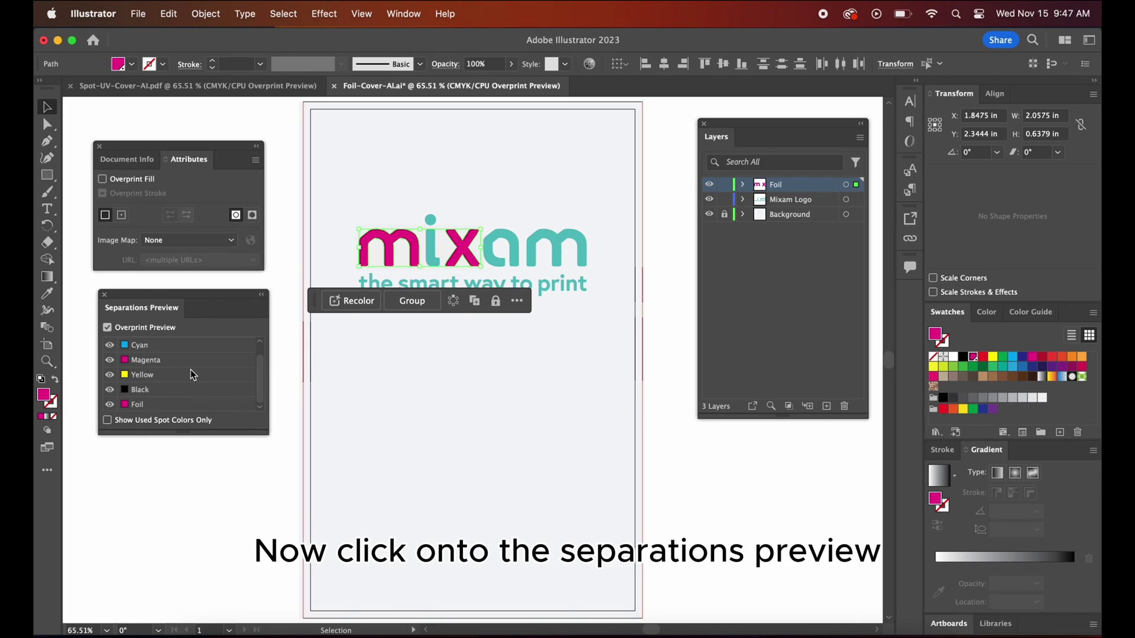
click(109, 404)
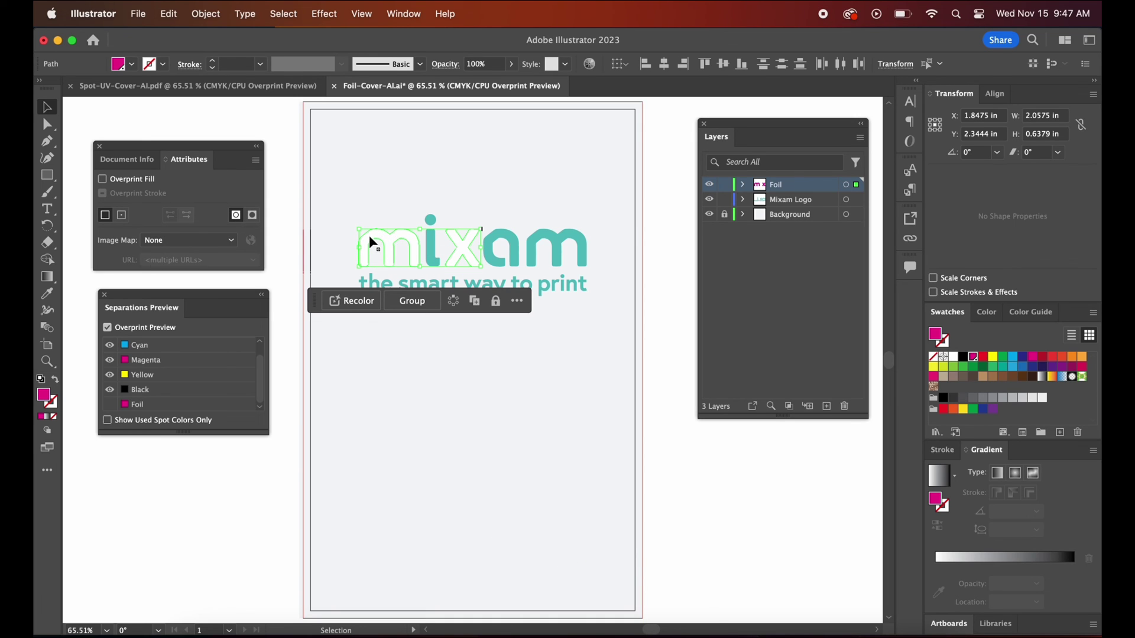
click(103, 180)
click(327, 375)
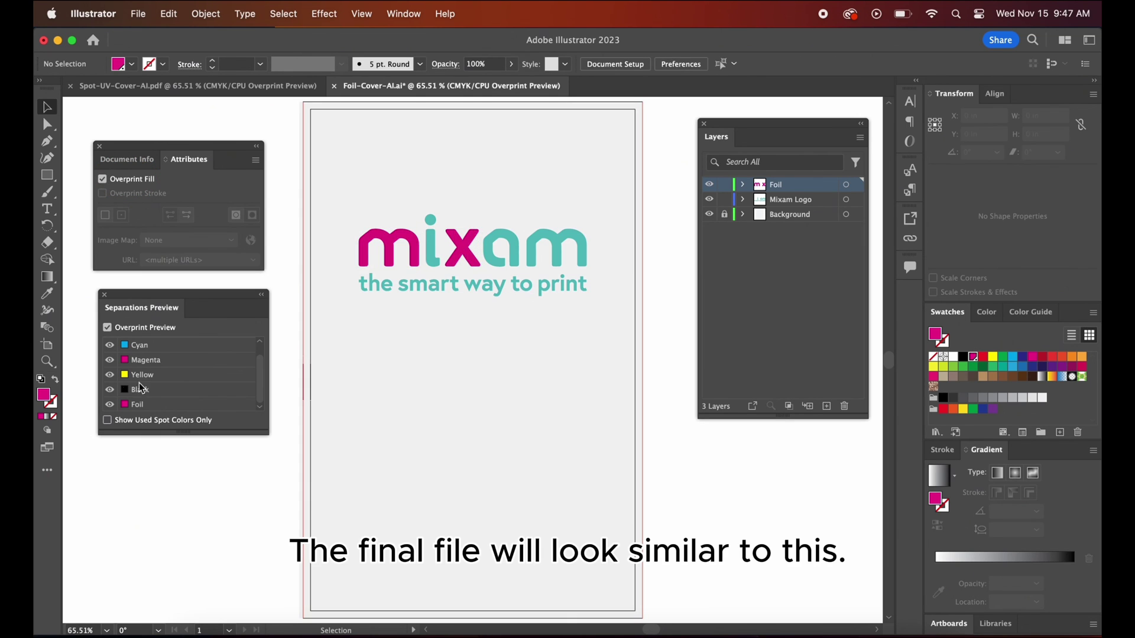
Toggle the Foil plate in Separations Preview to check the letters, leaving it visible.
click(110, 404)
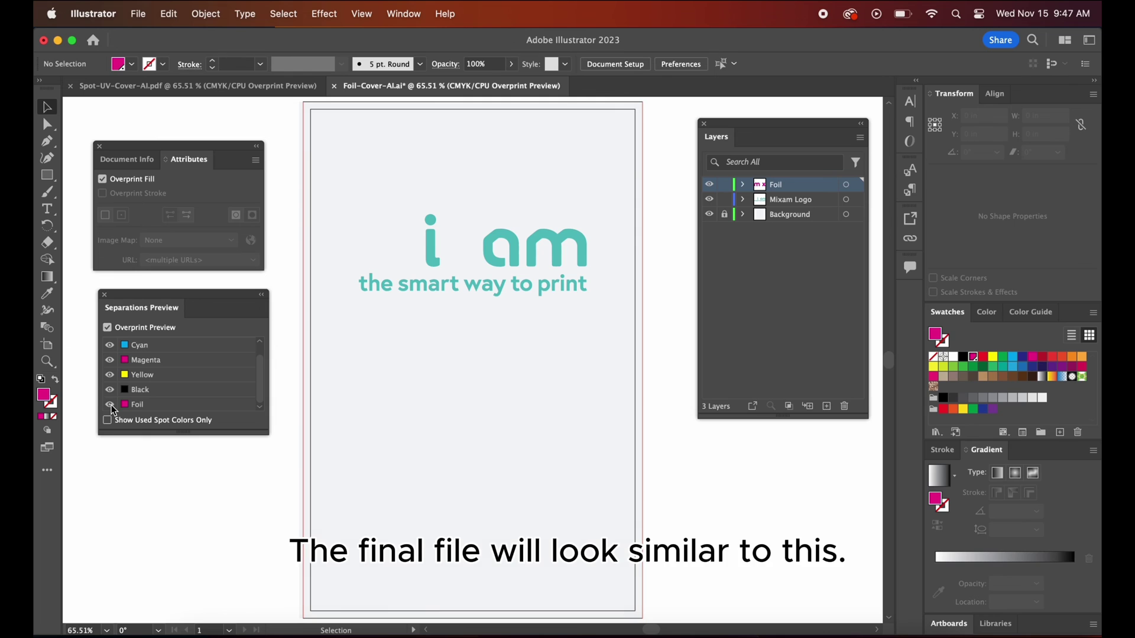
click(111, 406)
click(111, 406)
click(111, 405)
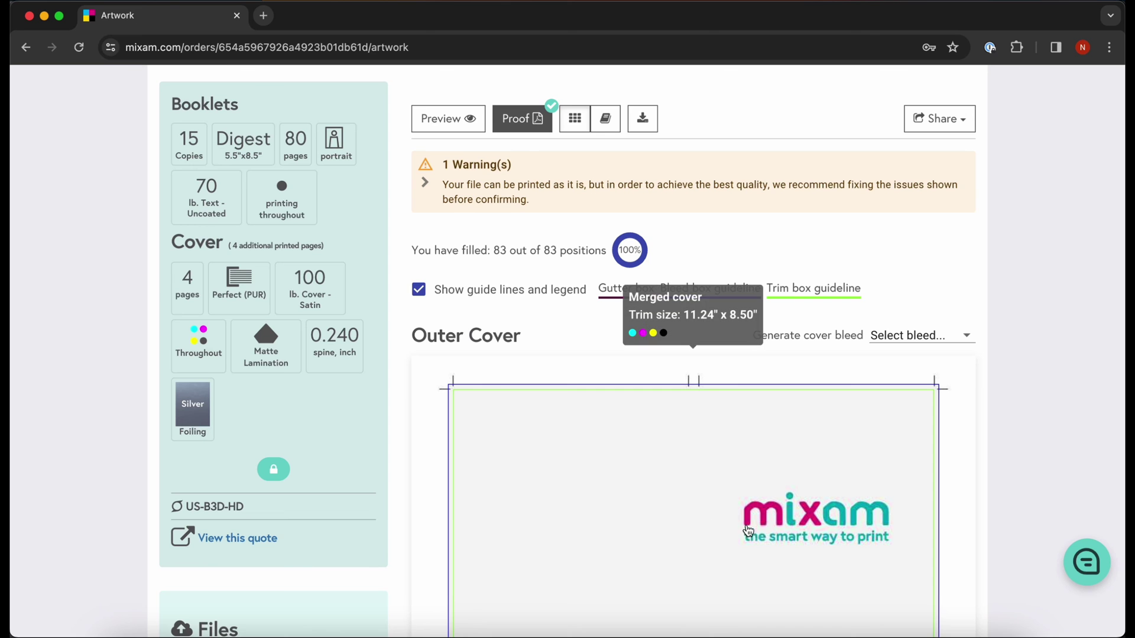
Scroll through the Outer Cover, Spine and Body proofs on the Mixam artwork page.
scroll(677, 530, down, 1)
scroll(678, 531, down, 20)
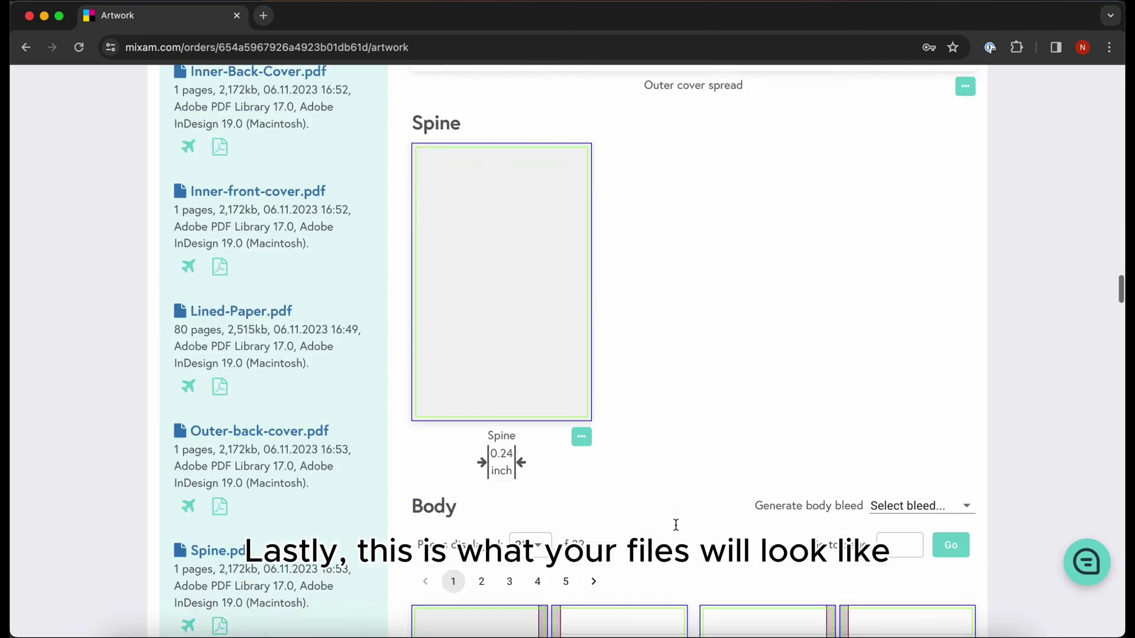
scroll(678, 531, down, 12)
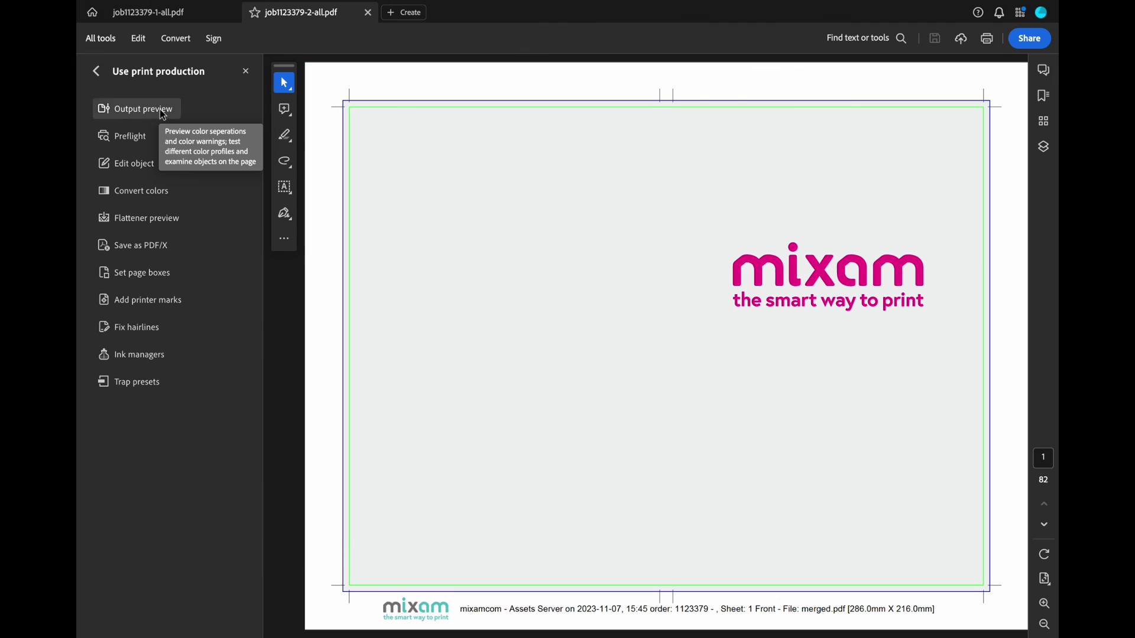
Open Output Preview for the proof and toggle the Spot UV plate off and on.
click(163, 112)
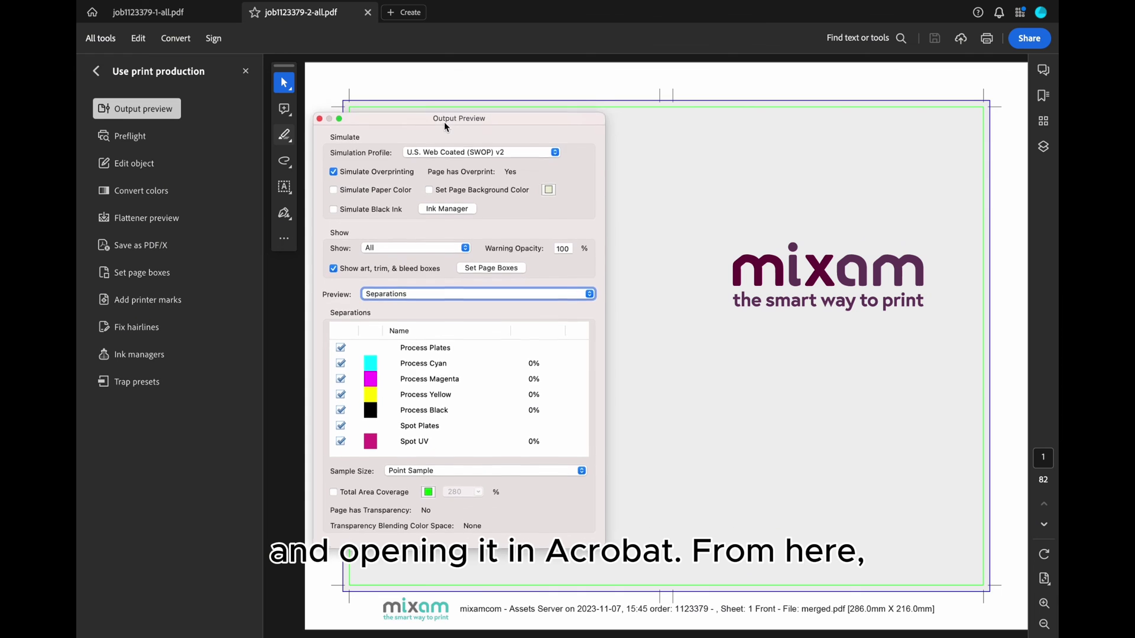
drag(444, 122, 443, 145)
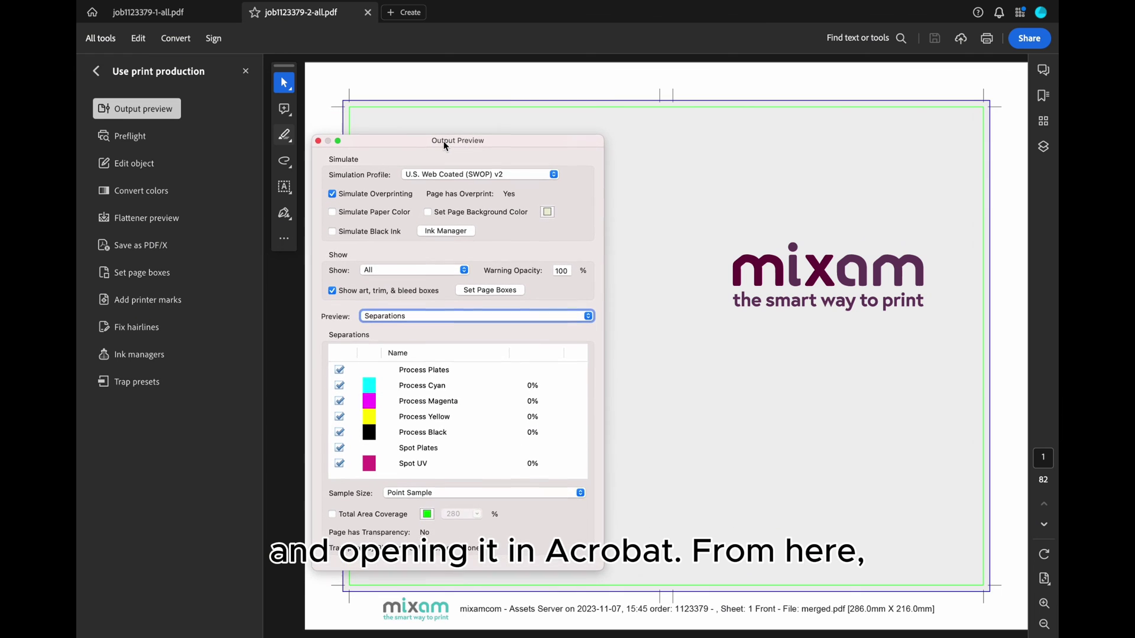
click(339, 464)
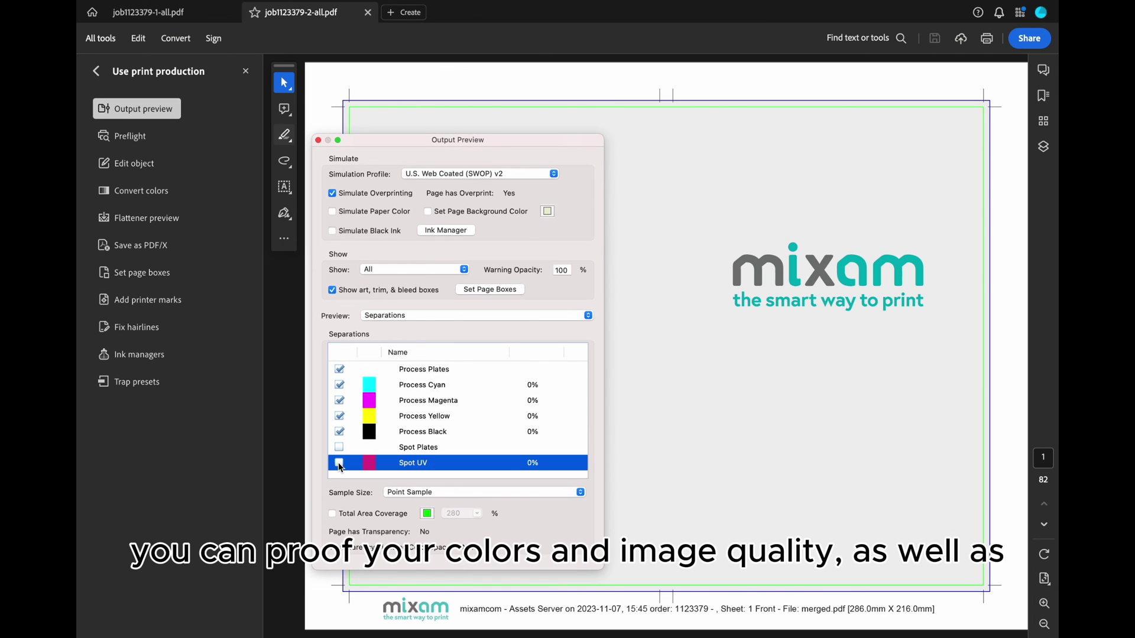
click(339, 462)
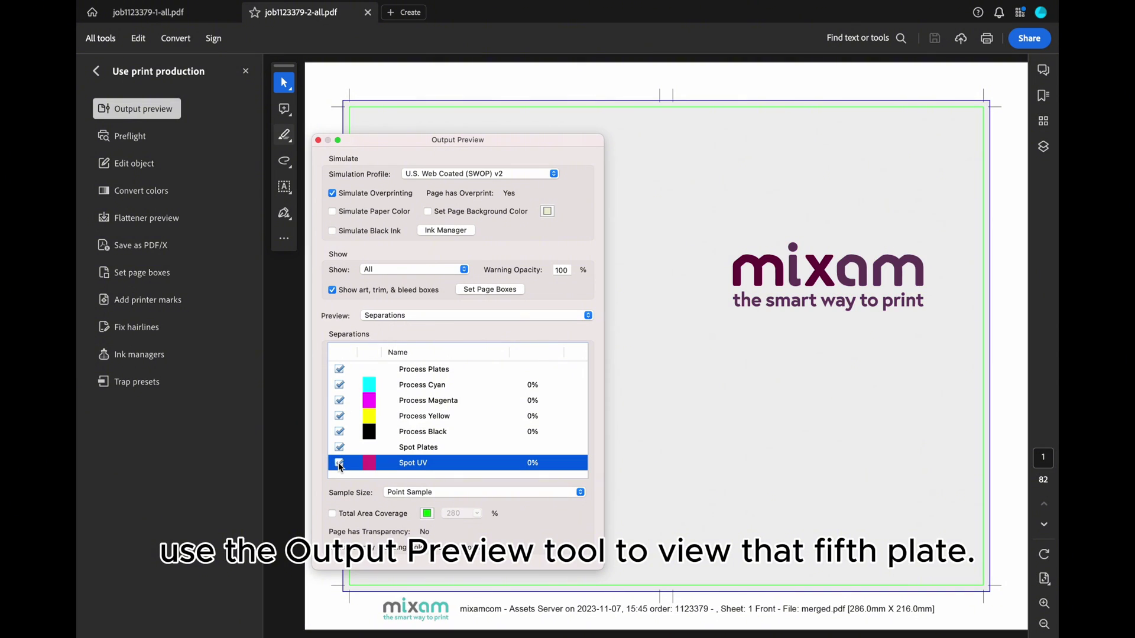
click(339, 463)
click(338, 463)
In the other proof PDF, toggle the Foil plate, leaving it hidden.
click(169, 18)
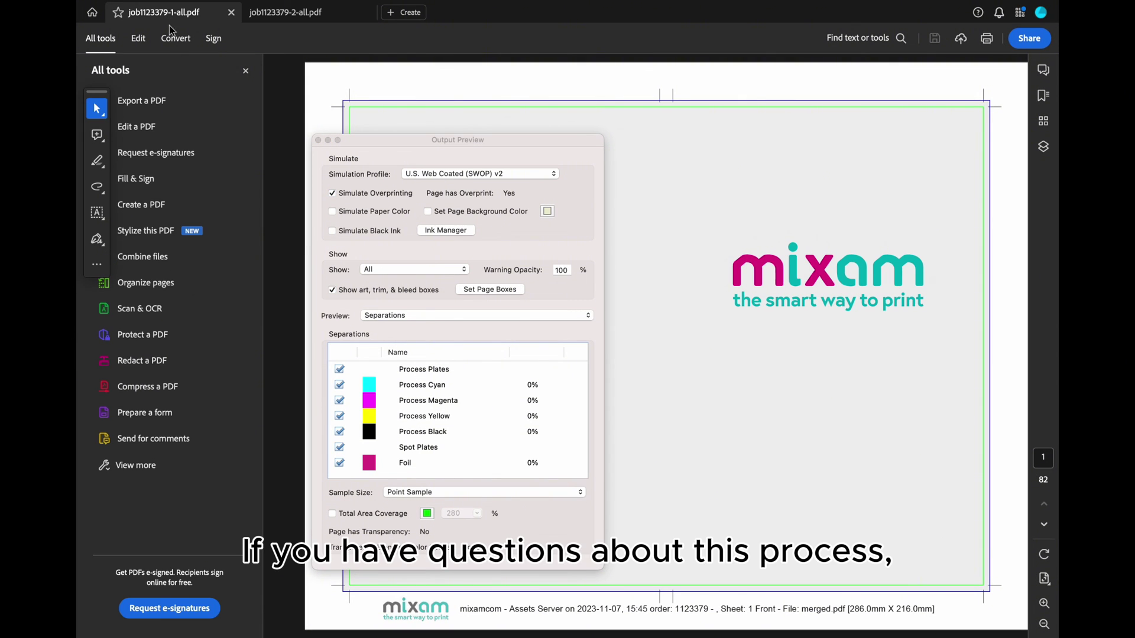
click(340, 464)
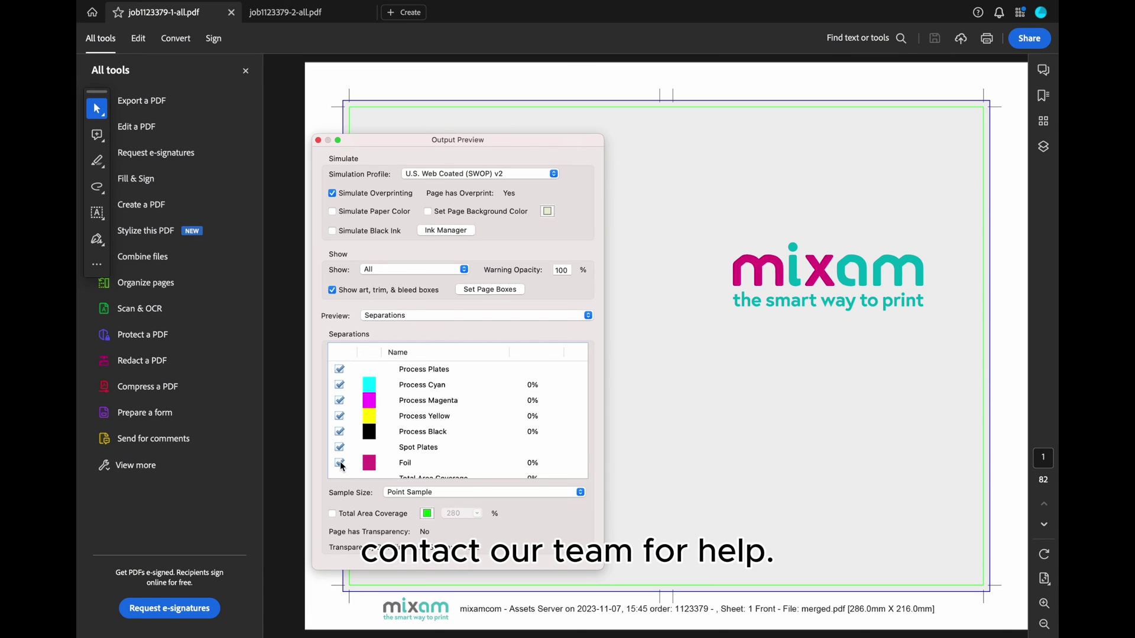
click(340, 465)
click(340, 464)
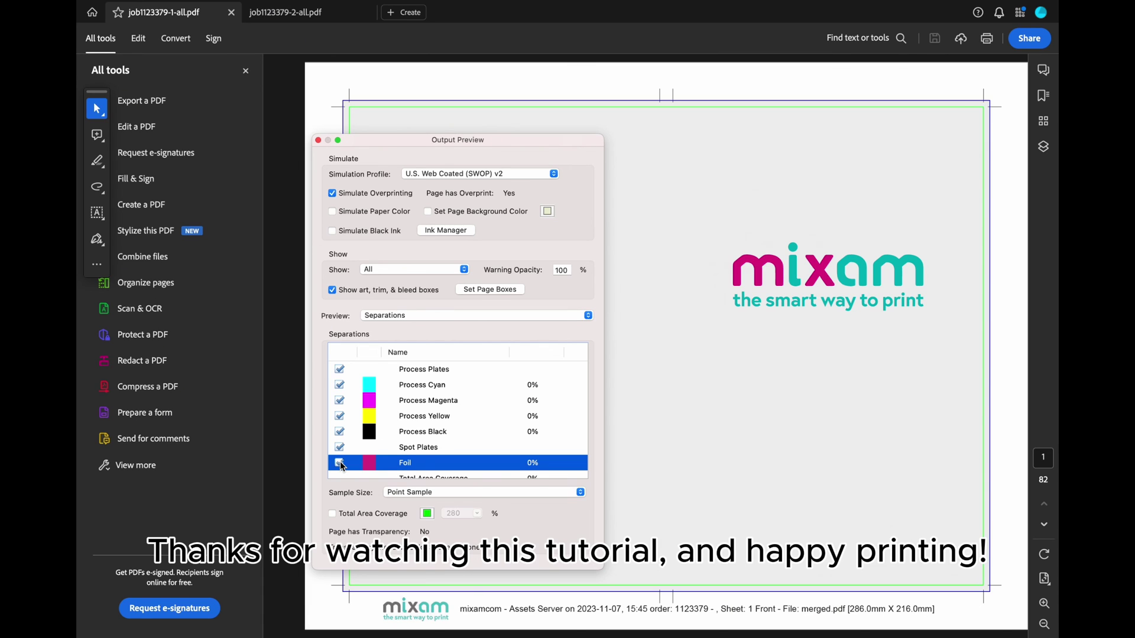
click(340, 464)
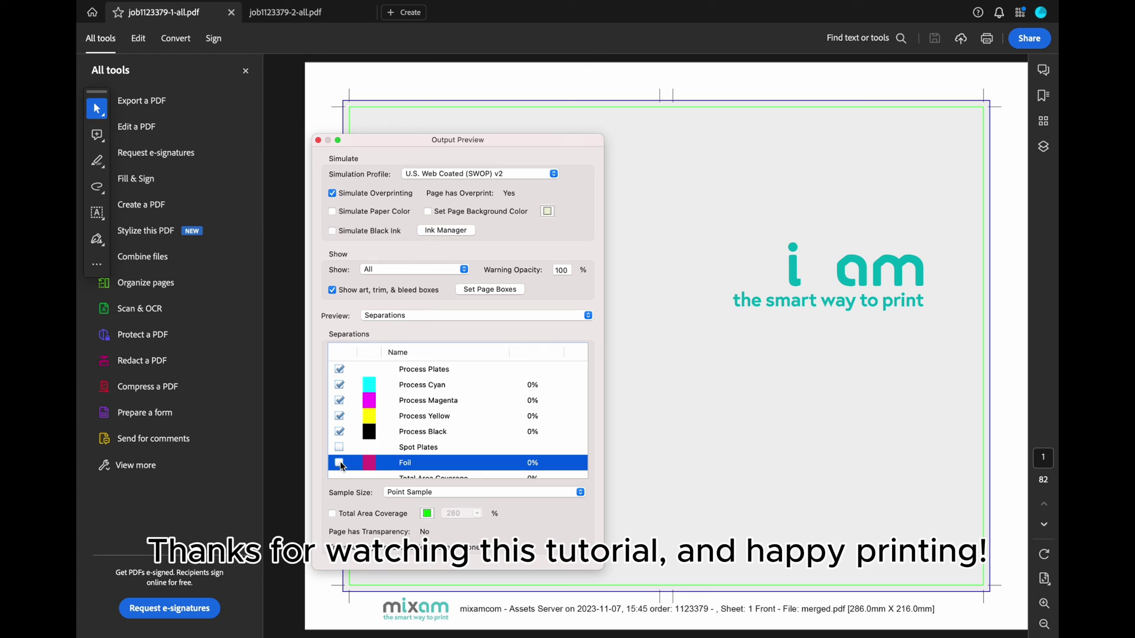